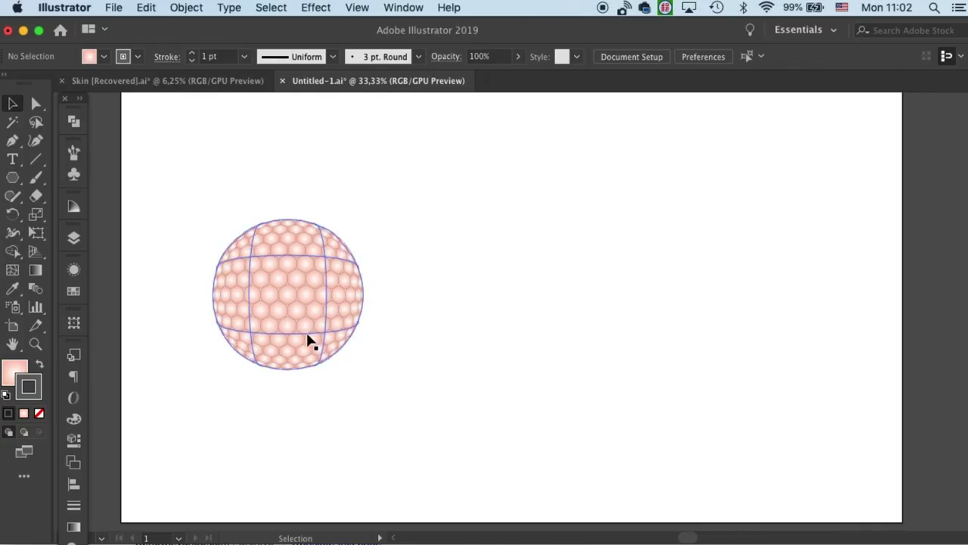
# Step: Select the finished sphere of pink hexagon cells, warped with Envelope Distort
pyautogui.click(514, 195)
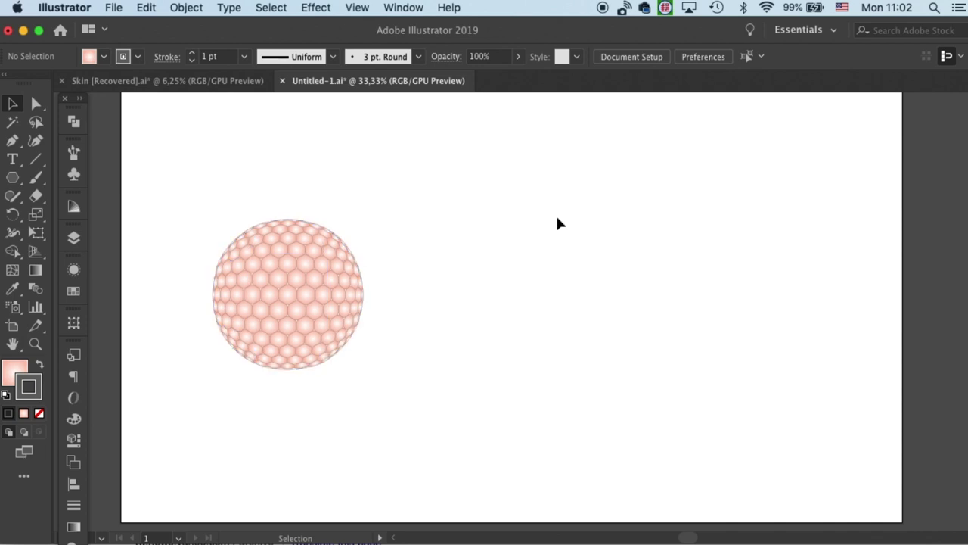
# Step: Preview the Object menu's envelope commands, then zoom in on the sphere
pyautogui.click(187, 7)
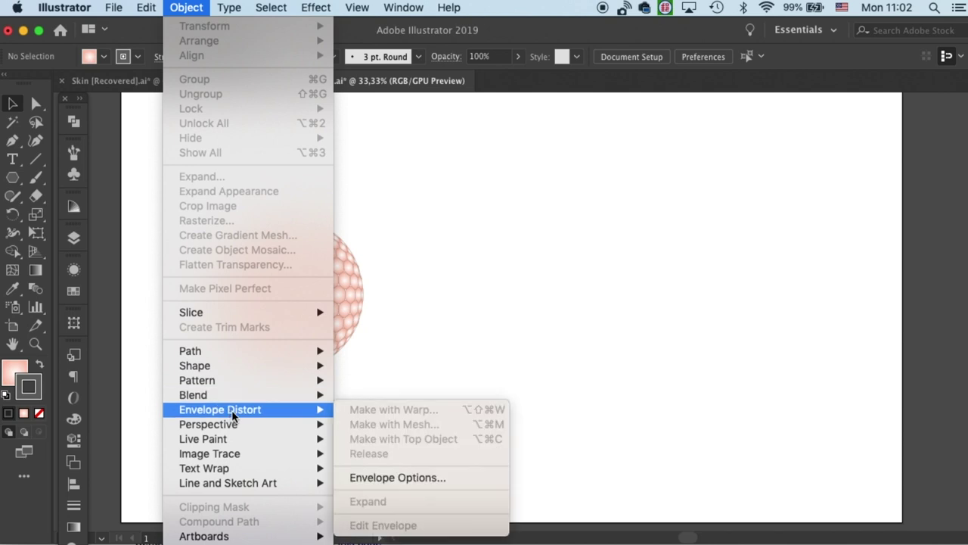
pyautogui.click(522, 188)
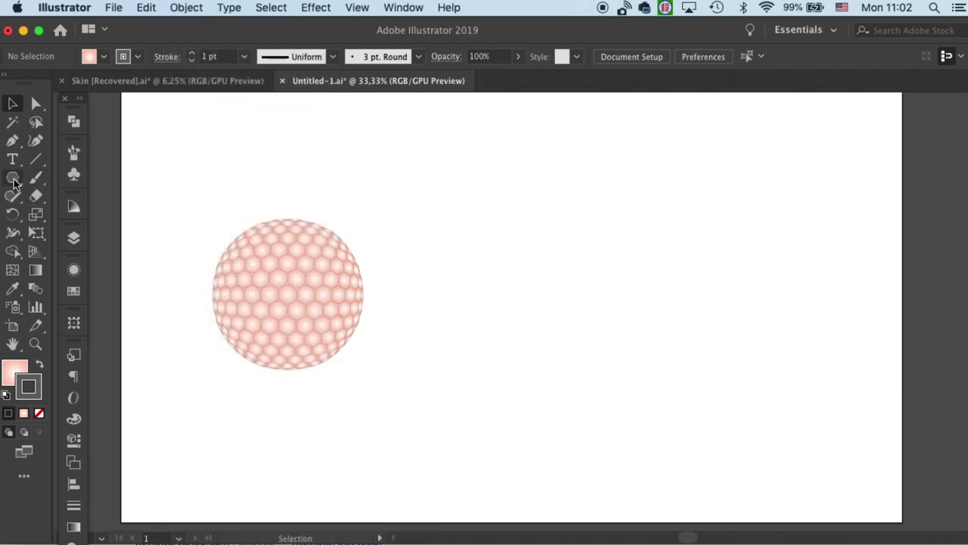
pyautogui.press('super+equal')
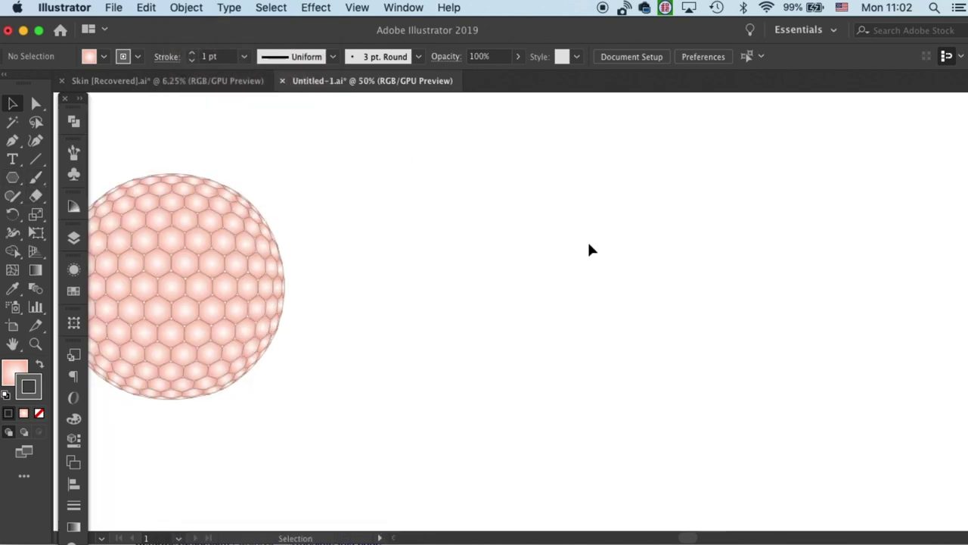
pyautogui.hscroll(-3, 588, 251)
# Step: Pan to empty canvas beside the sphere and choose the Polygon Tool from the shape flyout
pyautogui.click(691, 253)
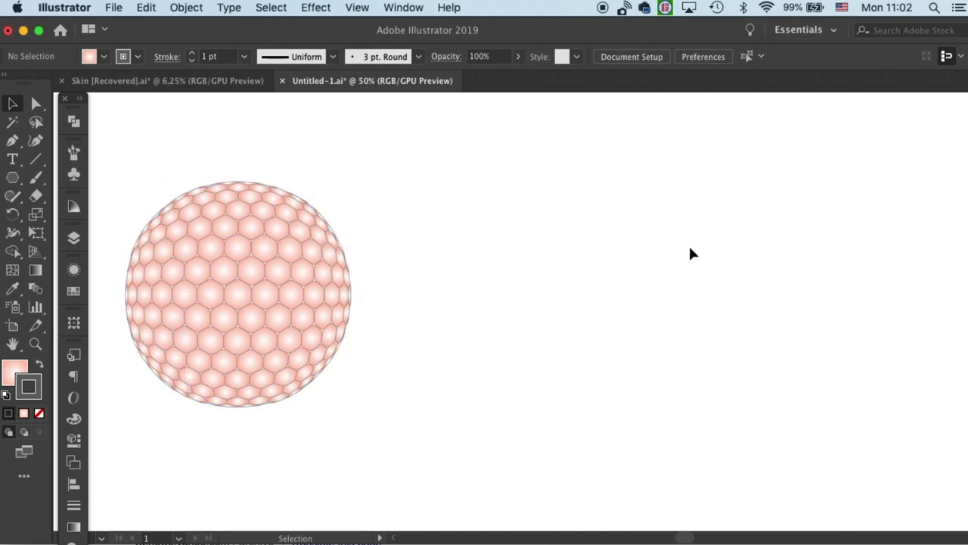
pyautogui.press('space')
pyautogui.moveTo(692, 253); pyautogui.dragTo(580, 254)
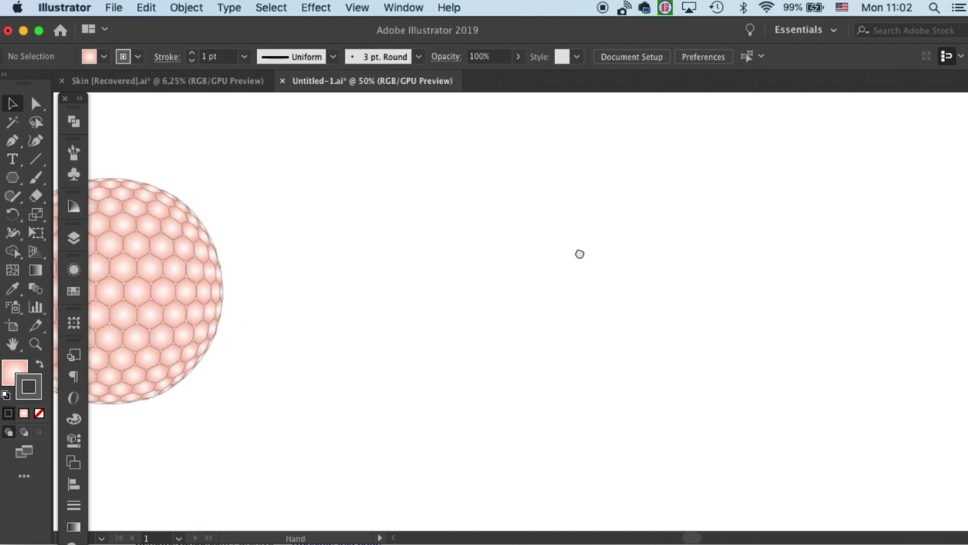
pyautogui.click(15, 178)
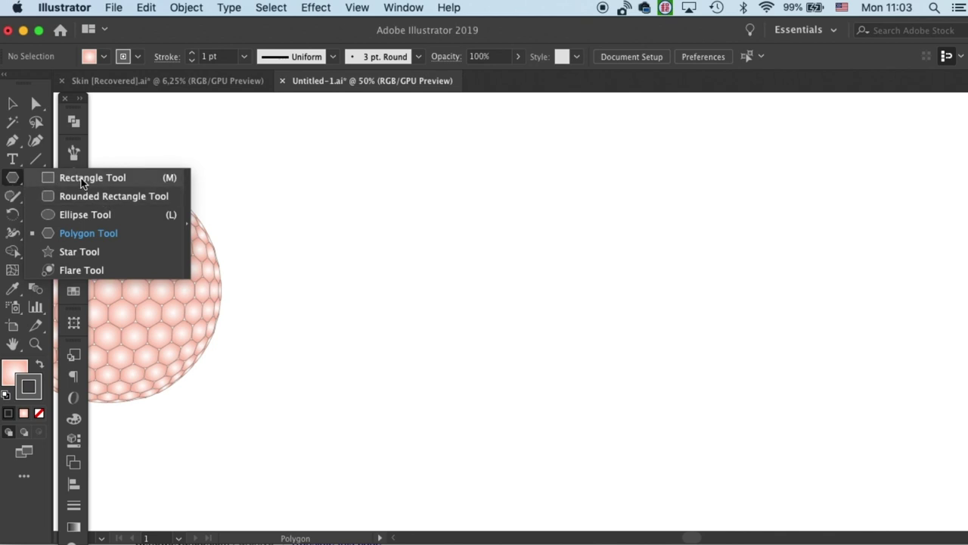
pyautogui.click(88, 236)
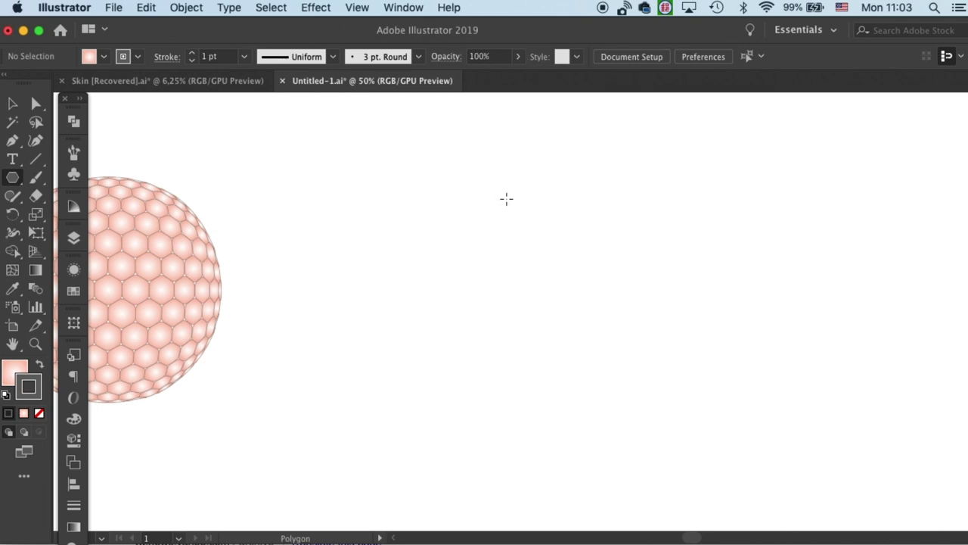
# Step: Draw a small hexagon, rotate it 30°, and move it down and left
pyautogui.moveTo(521, 209); pyautogui.dragTo(536, 220)
pyautogui.doubleClick(12, 213)
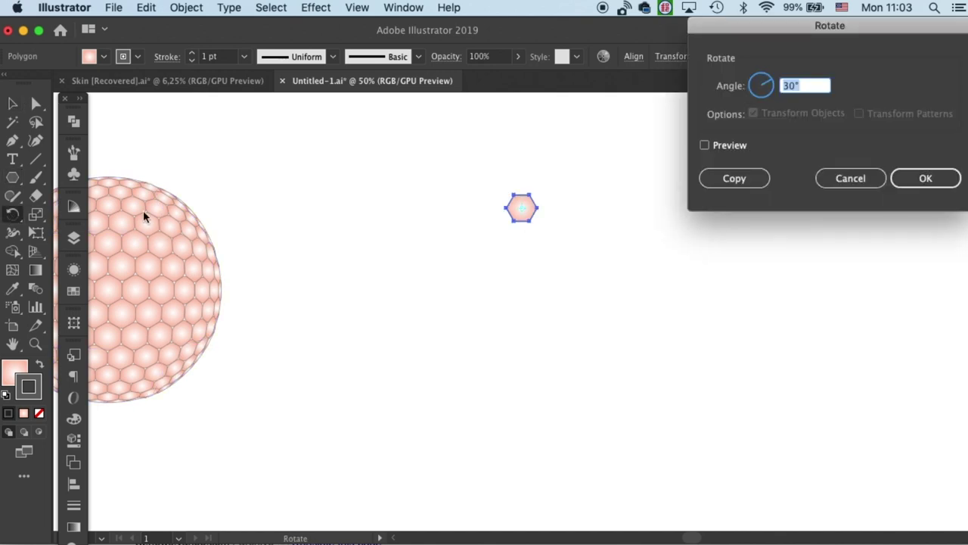
pyautogui.click(921, 176)
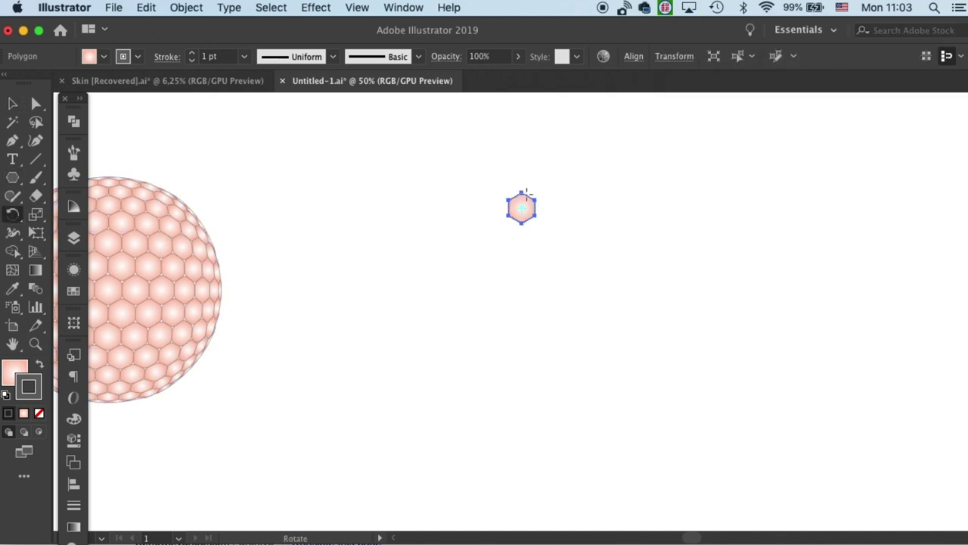
pyautogui.press('v')
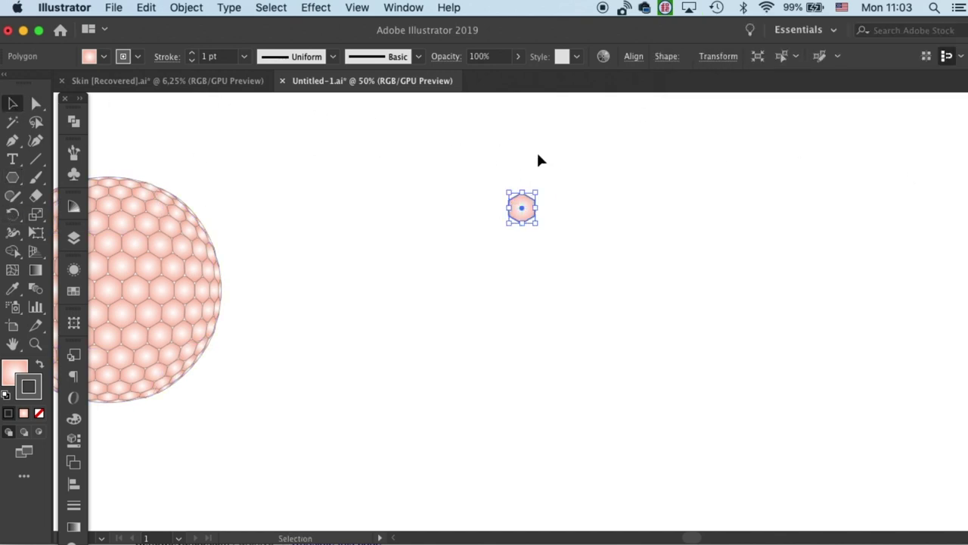
pyautogui.click(538, 196)
pyautogui.moveTo(525, 216); pyautogui.dragTo(501, 259)
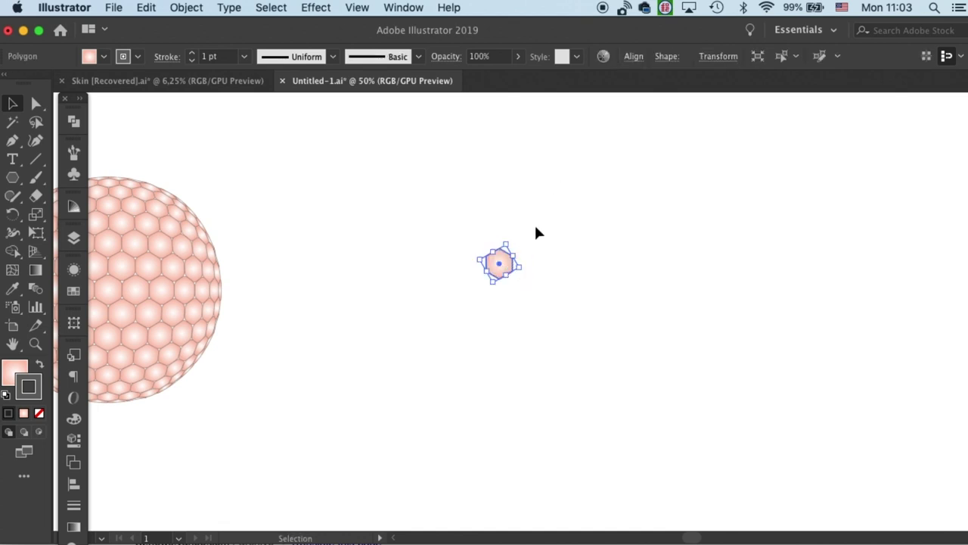
# Step: Round off the hexagon's corners with its live-corner widget
pyautogui.click(532, 265)
pyautogui.press('super+equal')
pyautogui.press('super+equal')
pyautogui.click(494, 202)
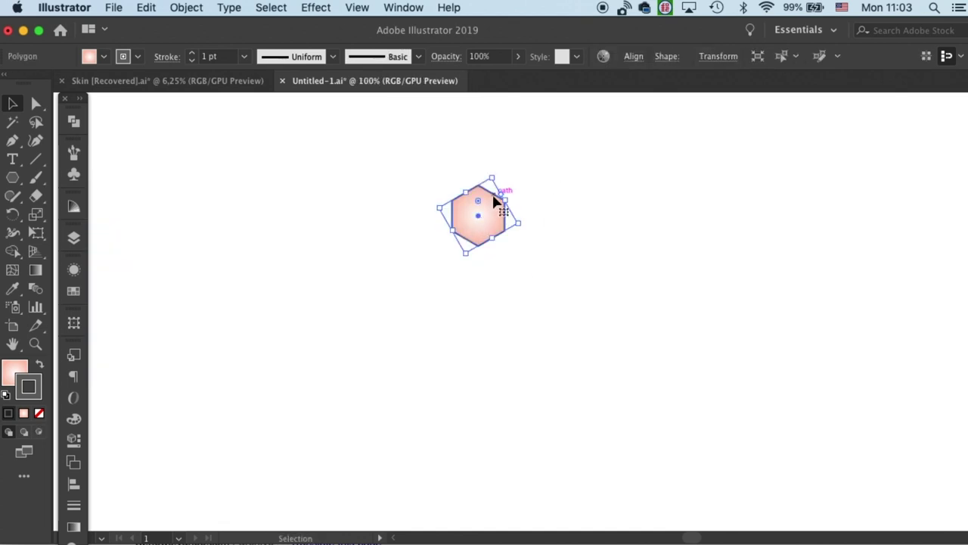
pyautogui.moveTo(482, 206); pyautogui.dragTo(482, 209)
pyautogui.click(424, 238)
pyautogui.press('F6')
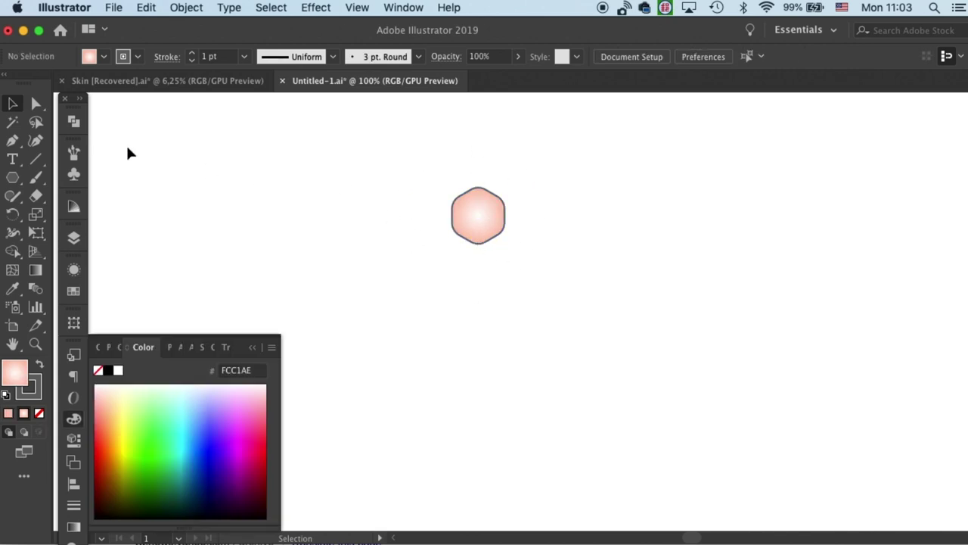
# Step: Alt-drag copies of the rounded hexagon and repeat with Cmd+D to form a twelve-hexagon row
pyautogui.click(478, 227)
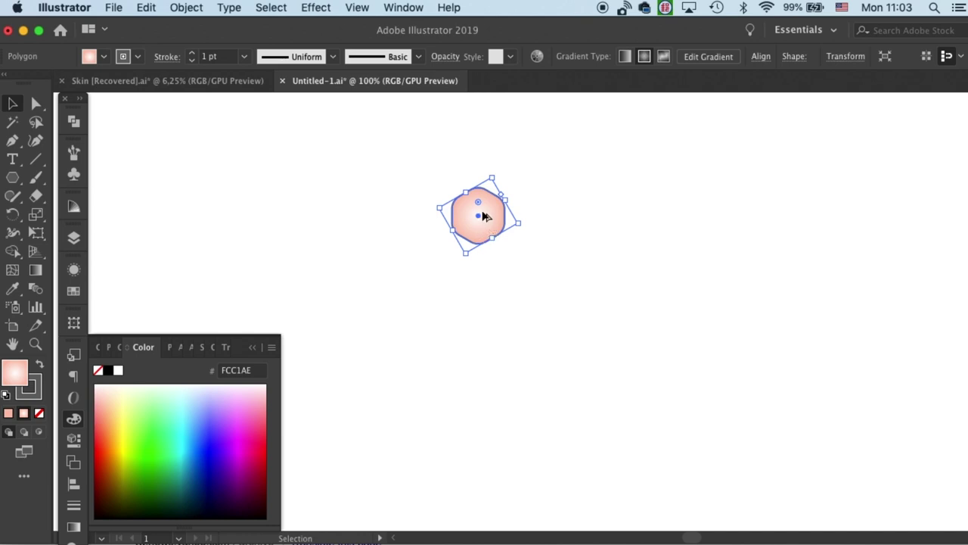
pyautogui.keyDown('alt'); pyautogui.moveTo(490, 233); pyautogui.dragTo(534, 223); pyautogui.keyUp('alt')
pyautogui.click(631, 178)
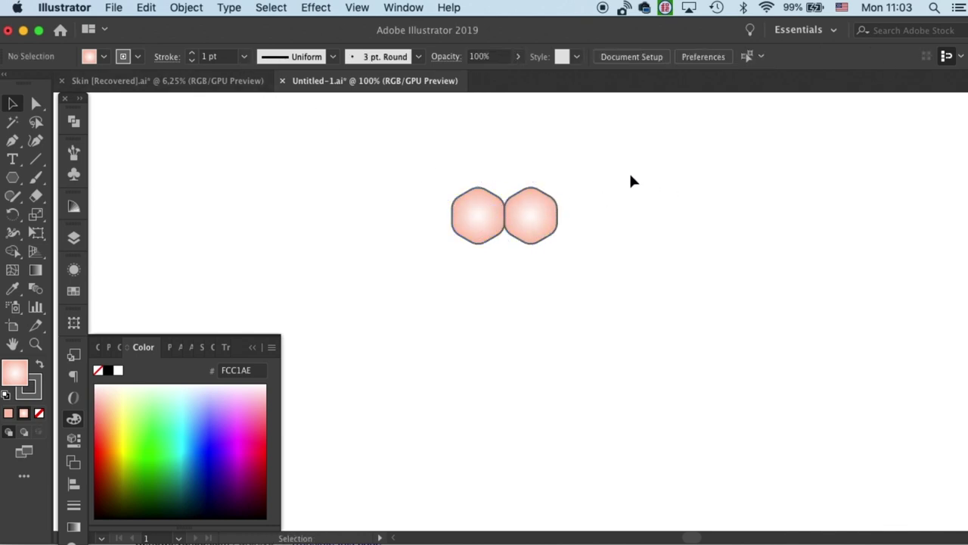
pyautogui.click(534, 215)
pyautogui.keyDown('alt'); pyautogui.moveTo(533, 217); pyautogui.dragTo(587, 215); pyautogui.keyUp('alt')
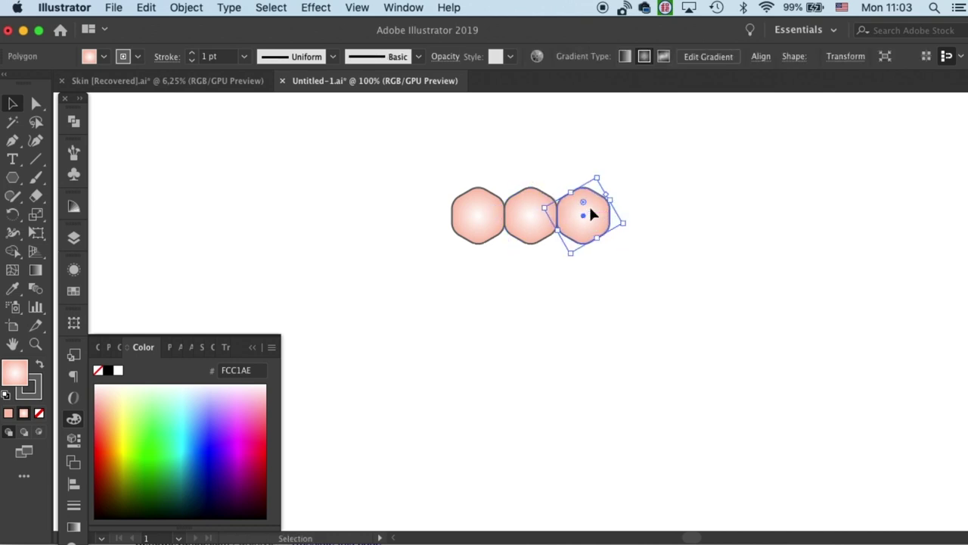
pyautogui.press('super+d')
pyautogui.press('super+d')
pyautogui.press('super+d')
pyautogui.press('super+d')
pyautogui.press('super+d')
pyautogui.press('super+d')
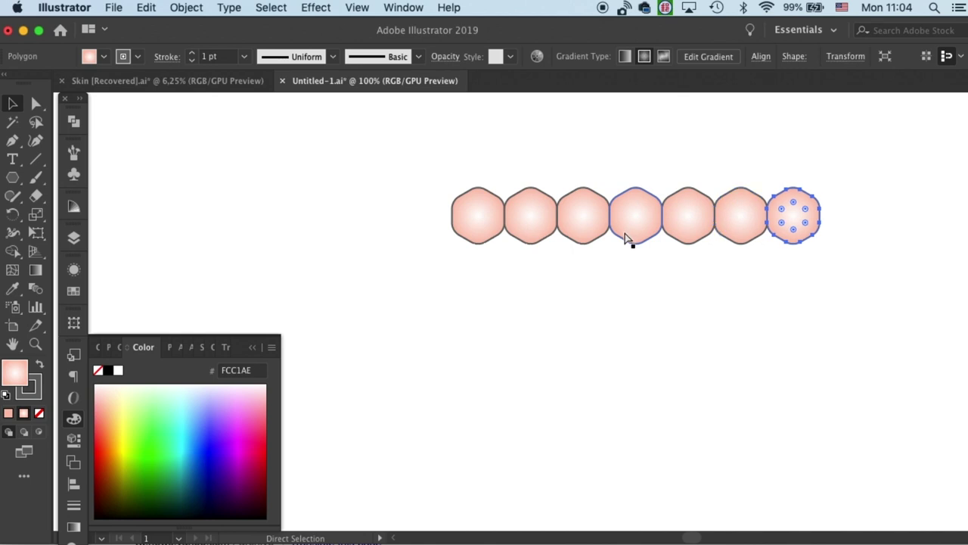
pyautogui.press('super+d')
pyautogui.press('super+d')
pyautogui.press('super+d')
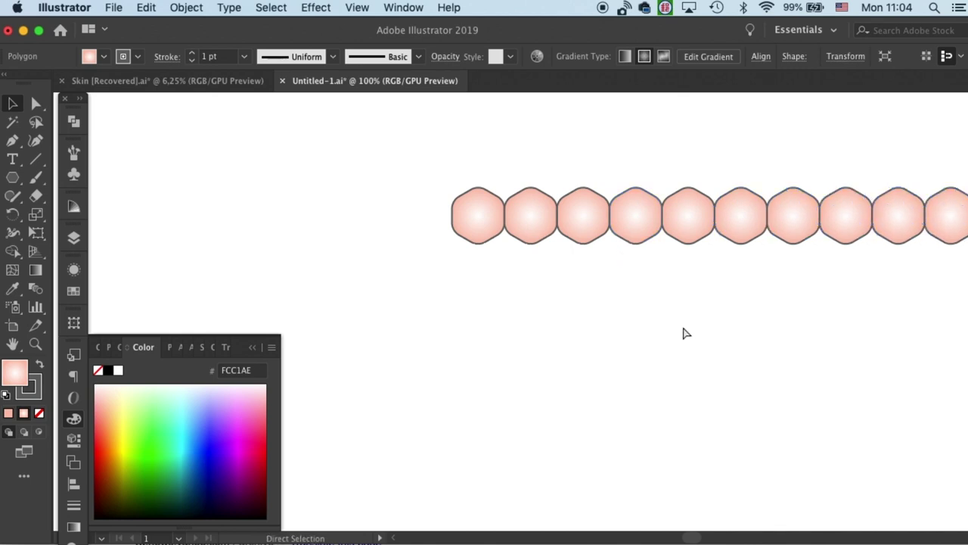
pyautogui.press('super+minus')
pyautogui.hscroll(-5, 628, 340)
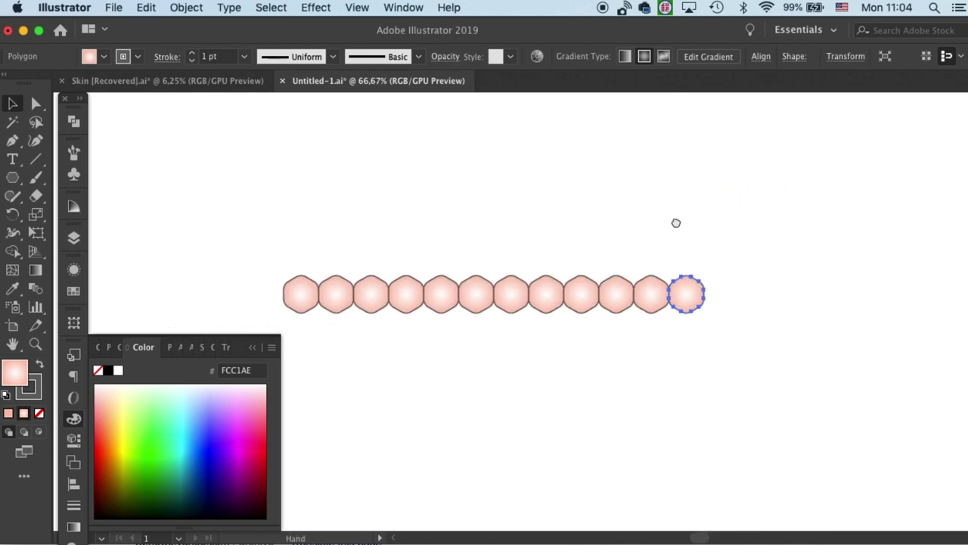
pyautogui.click(253, 346)
# Step: Group the hexagon row and place an offset copy of it above
pyautogui.moveTo(259, 249); pyautogui.dragTo(708, 316)
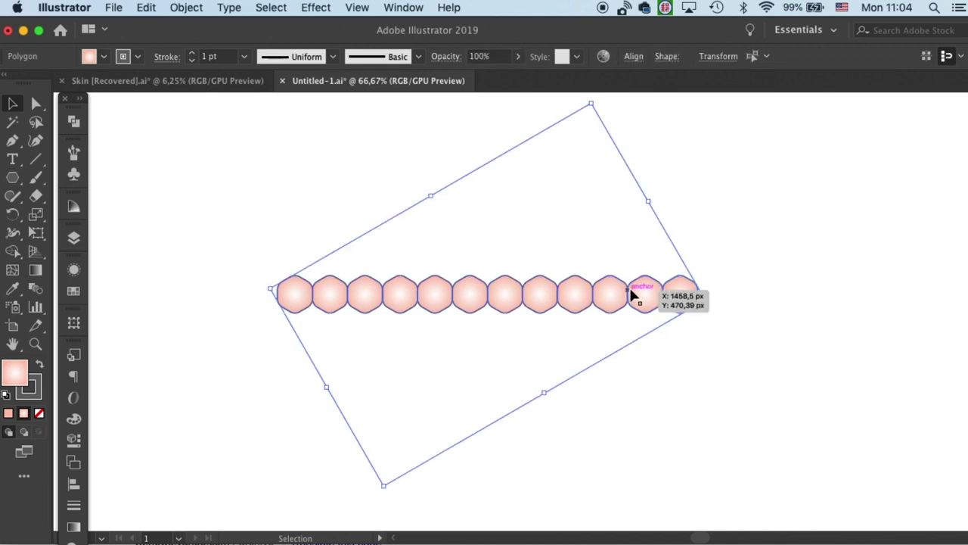
pyautogui.press('a')
pyautogui.press('super+g')
pyautogui.press('v')
pyautogui.moveTo(470, 301); pyautogui.dragTo(493, 273)
pyautogui.click(361, 391)
# Step: Alt-drag row groups downward repeatedly until there are eight staggered rows
pyautogui.moveTo(248, 368); pyautogui.dragTo(746, 263)
pyautogui.moveTo(558, 277); pyautogui.dragTo(563, 331)
pyautogui.click(293, 399)
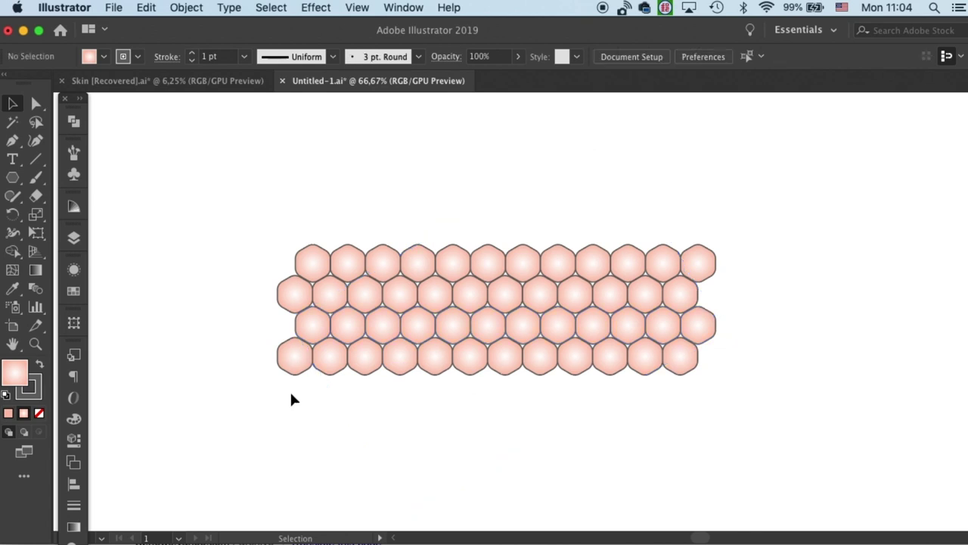
pyautogui.moveTo(274, 399); pyautogui.dragTo(720, 335)
pyautogui.moveTo(527, 353); pyautogui.dragTo(525, 396)
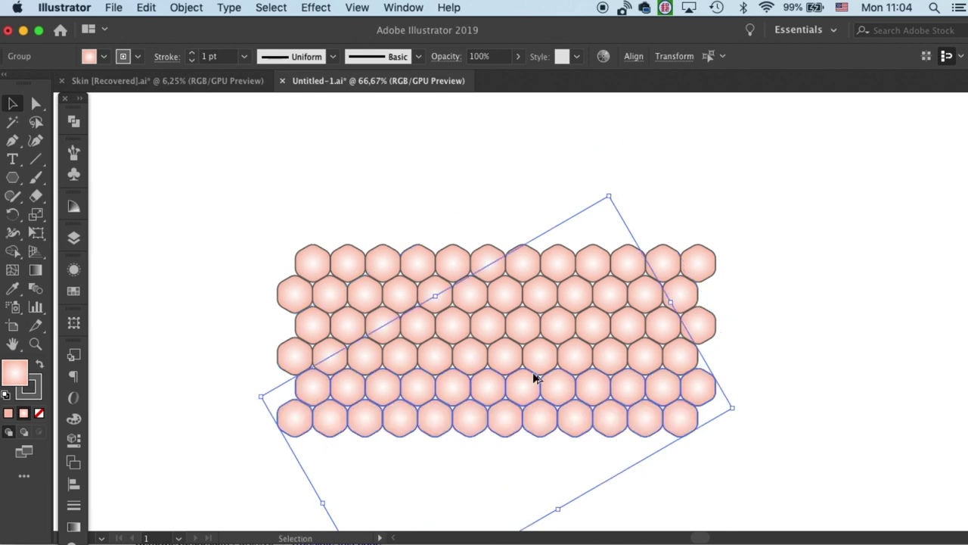
pyautogui.click(873, 330)
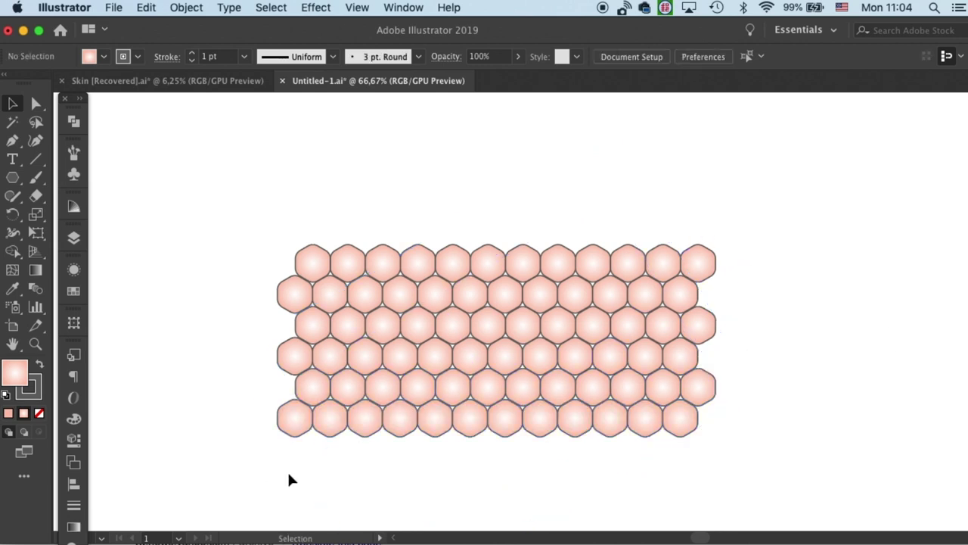
pyautogui.moveTo(278, 469); pyautogui.dragTo(749, 411)
pyautogui.moveTo(787, 468); pyautogui.dragTo(283, 400)
pyautogui.moveTo(419, 398); pyautogui.dragTo(424, 454)
pyautogui.click(884, 261)
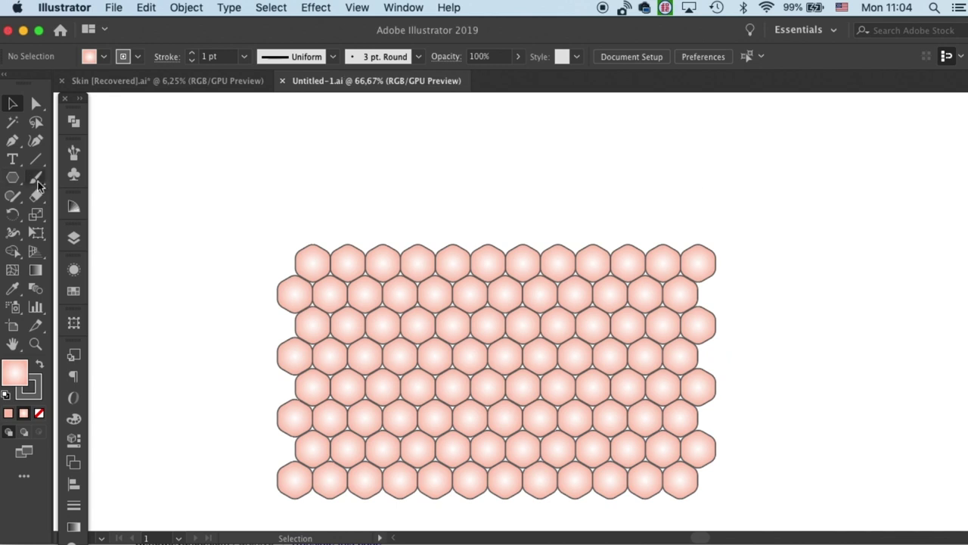
# Step: Draw a large circle and size it to the block's height over the honeycomb's left side
pyautogui.click(12, 177)
pyautogui.moveTo(415, 149); pyautogui.dragTo(631, 428)
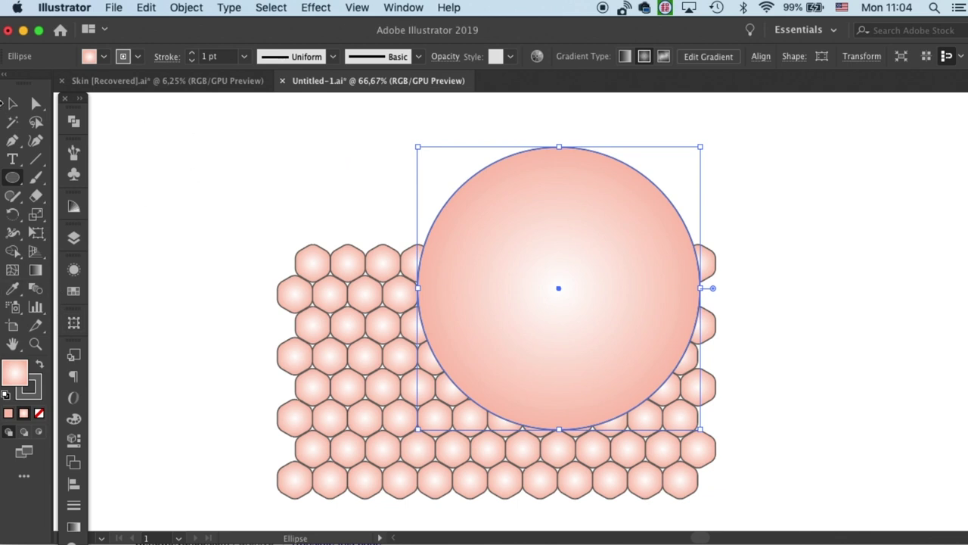
pyautogui.click(12, 103)
pyautogui.moveTo(532, 280); pyautogui.dragTo(403, 355)
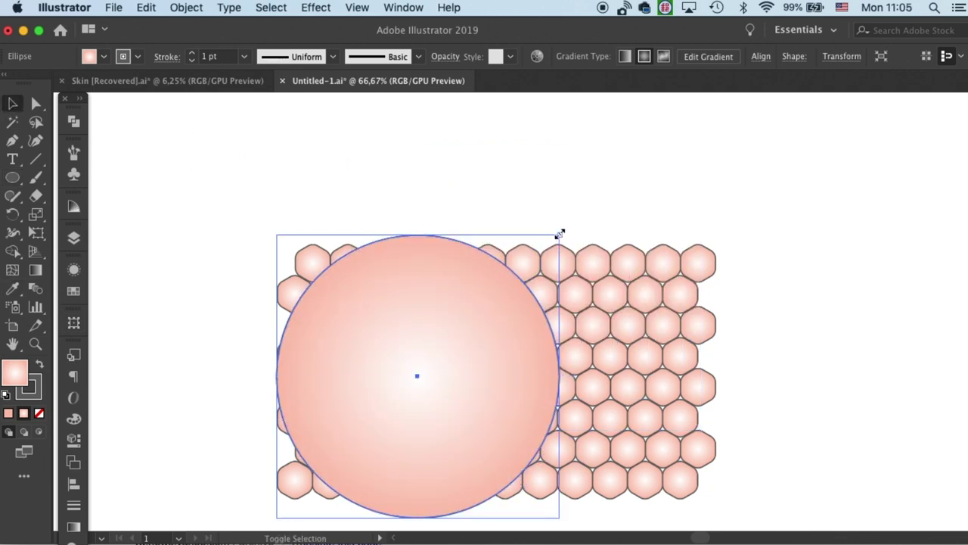
pyautogui.moveTo(560, 235); pyautogui.dragTo(540, 259)
pyautogui.moveTo(429, 341); pyautogui.dragTo(462, 338)
pyautogui.press('super+shift+a')
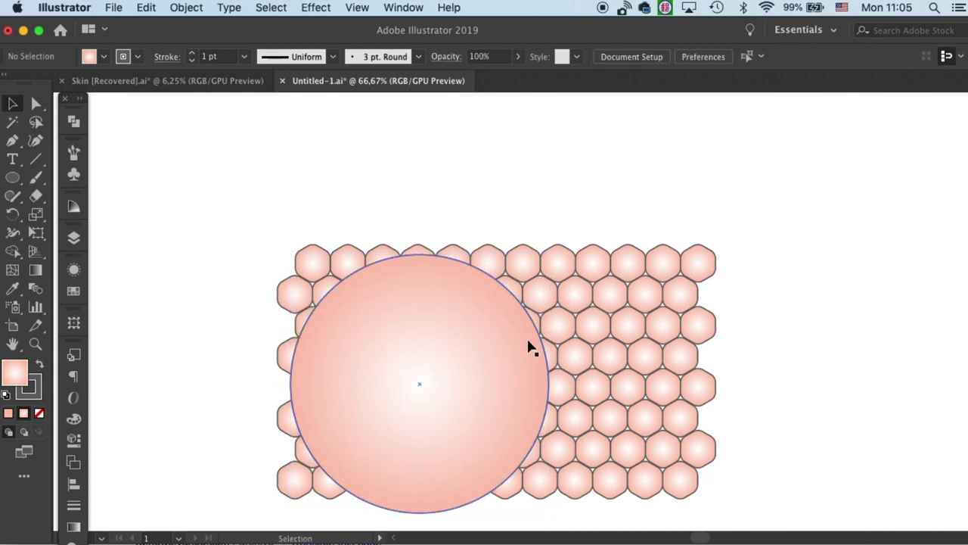
pyautogui.scroll(-3, 514, 218)
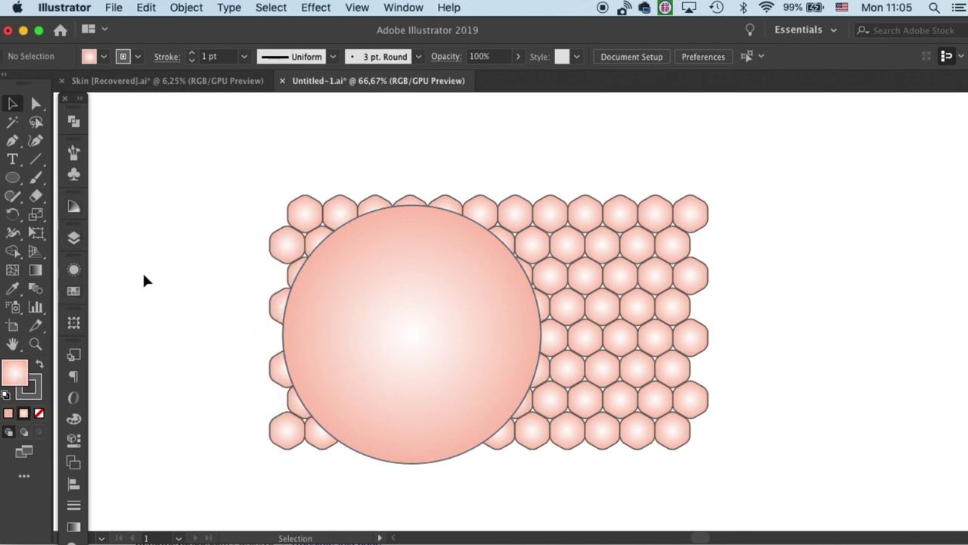
# Step: Fill the large circle with the cyan swatch from the Swatches panel
pyautogui.click(80, 289)
pyautogui.click(173, 312)
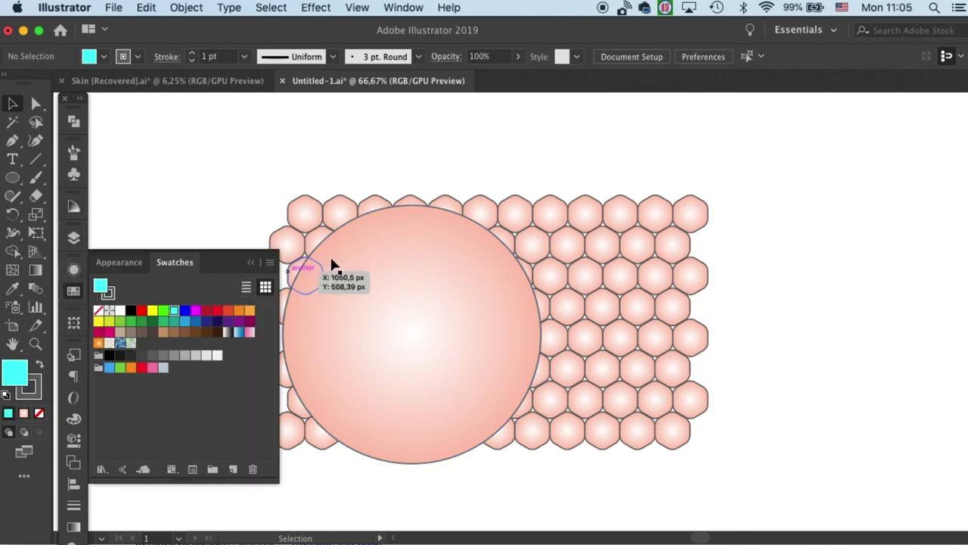
pyautogui.click(331, 299)
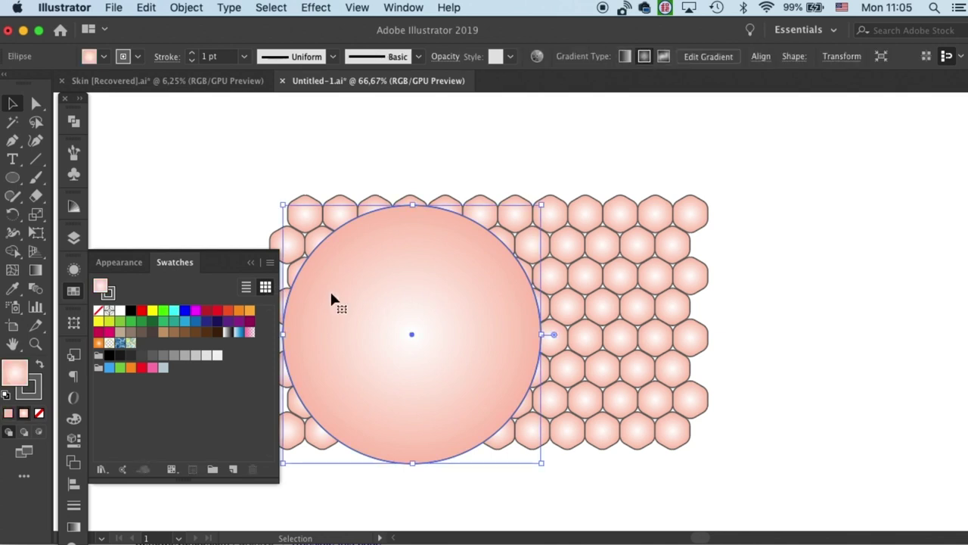
pyautogui.click(174, 312)
pyautogui.press('super+shift+a')
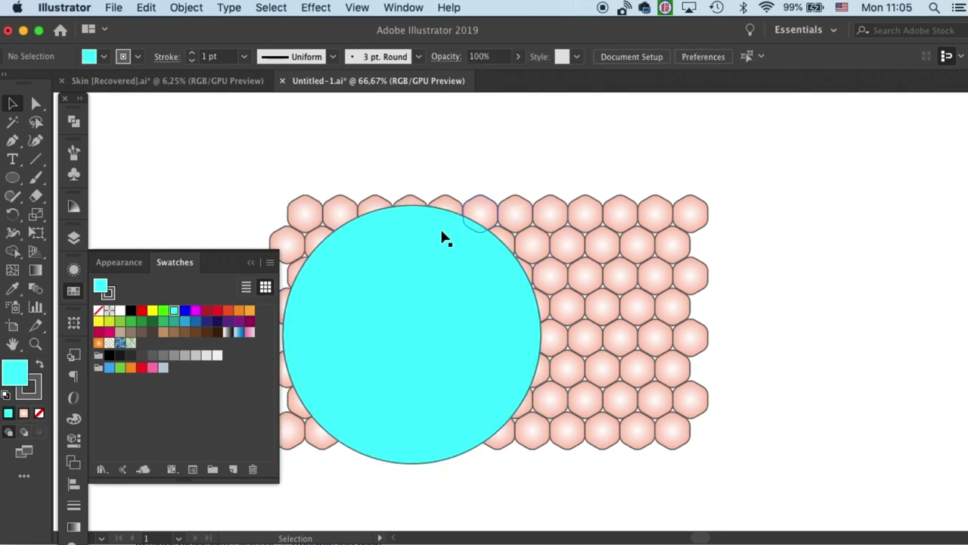
pyautogui.click(254, 263)
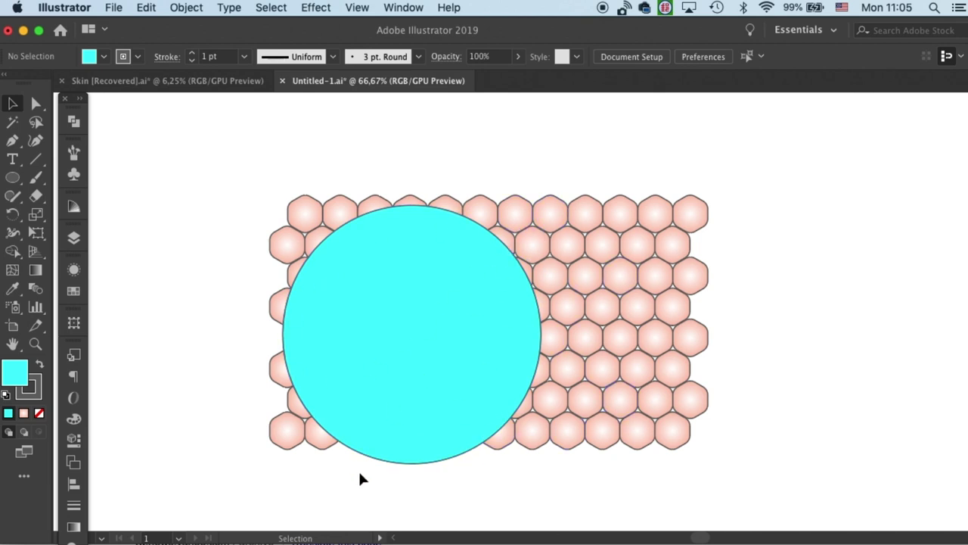
# Step: Option-drag a copy of the hexagon group slightly down and left
pyautogui.click(421, 352)
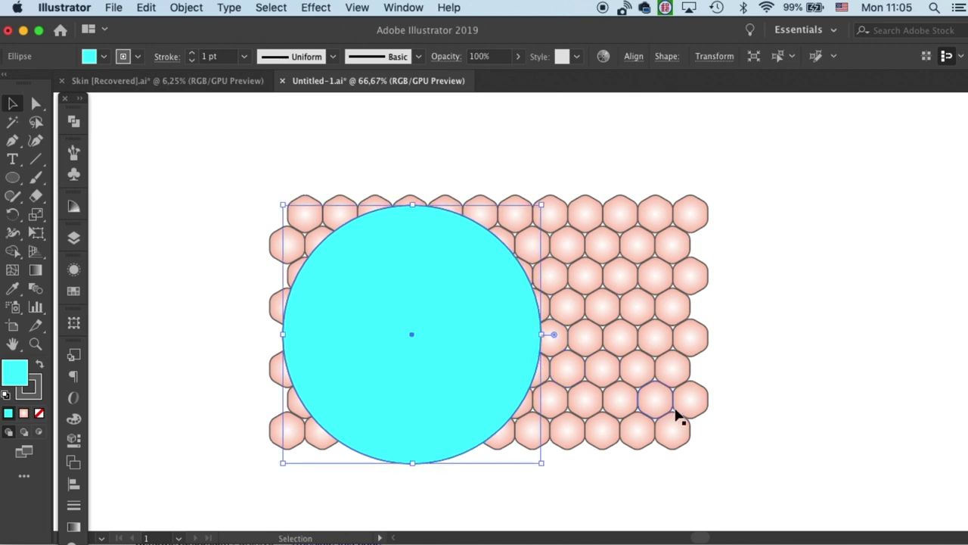
pyautogui.moveTo(622, 435); pyautogui.dragTo(732, 462)
pyautogui.moveTo(365, 454); pyautogui.dragTo(681, 429)
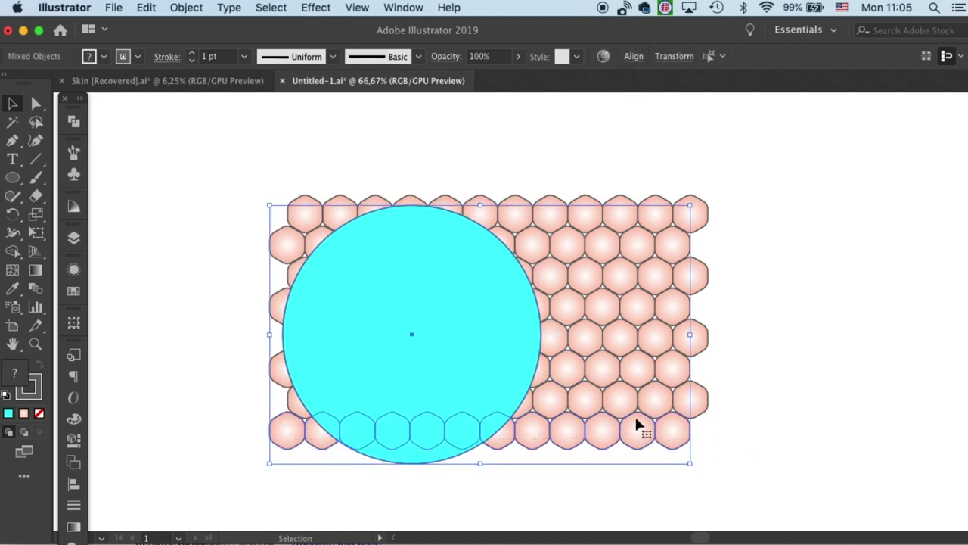
pyautogui.click(510, 412)
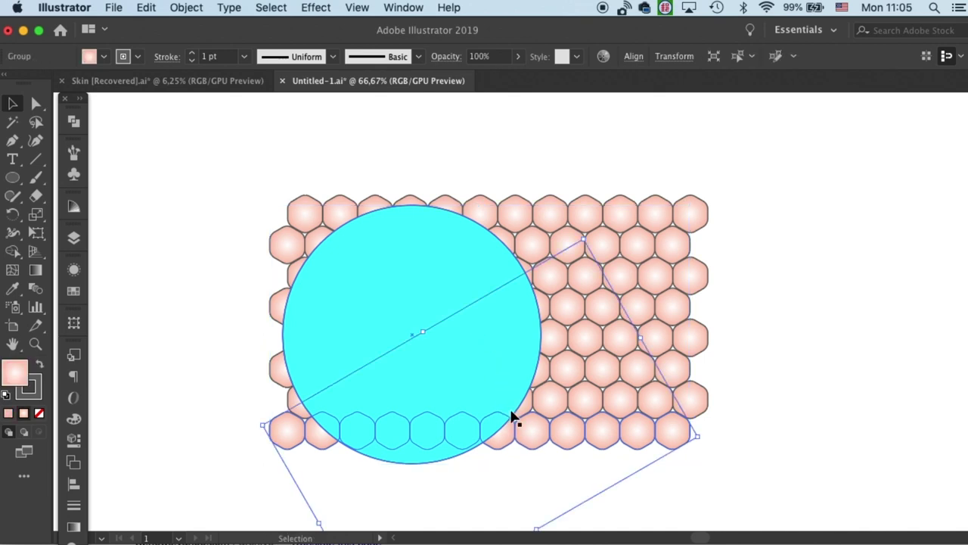
pyautogui.moveTo(508, 449); pyautogui.dragTo(496, 473)
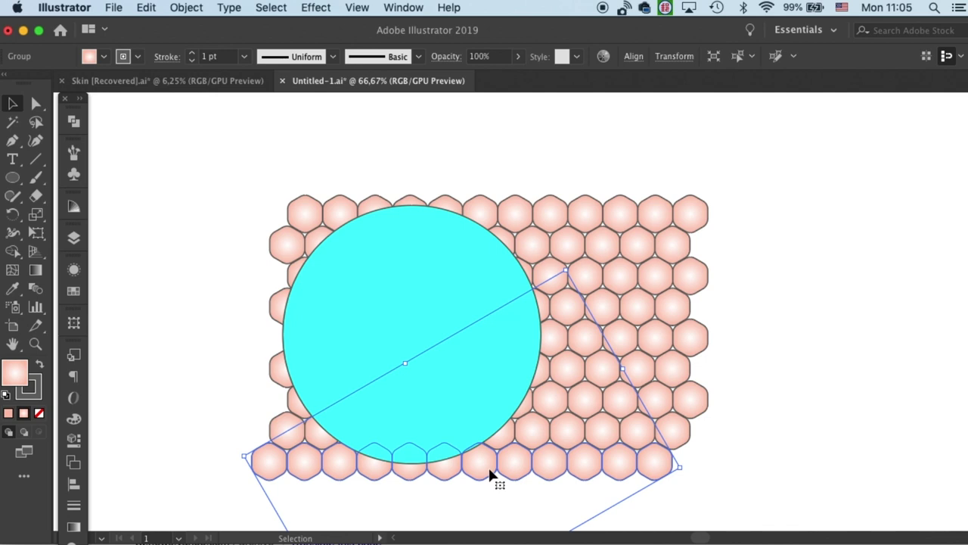
pyautogui.click(761, 334)
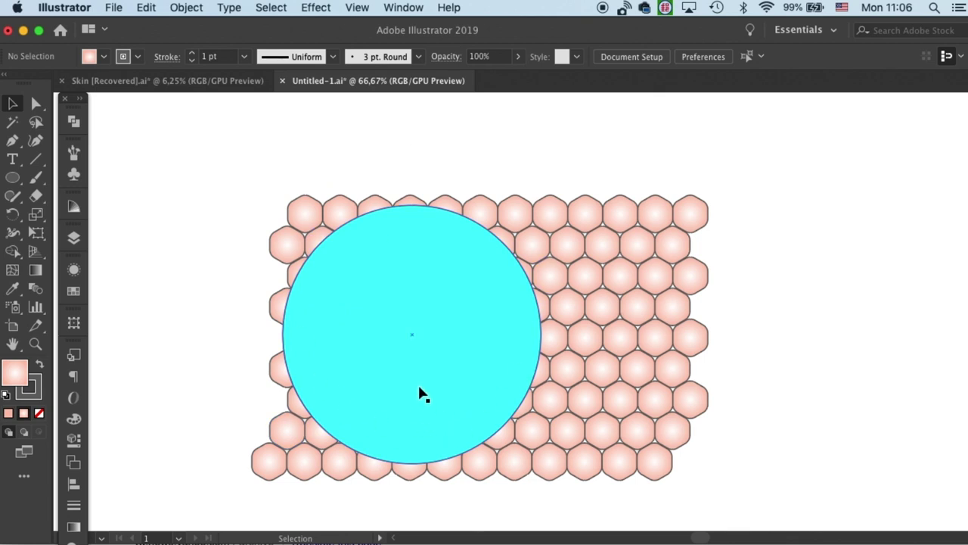
# Step: Ungroup the hexagon artwork
pyautogui.click(674, 339)
pyautogui.rightClick(675, 340)
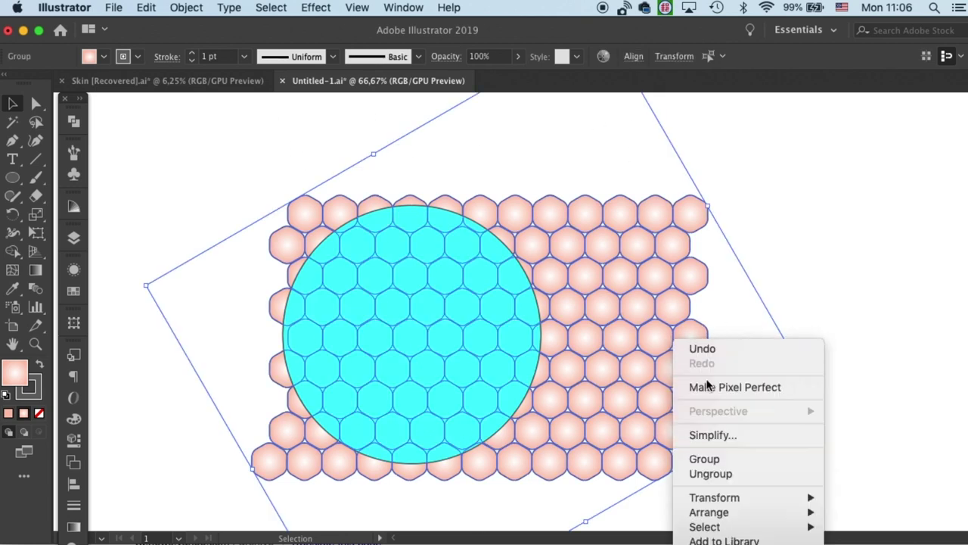
pyautogui.click(731, 473)
pyautogui.click(799, 266)
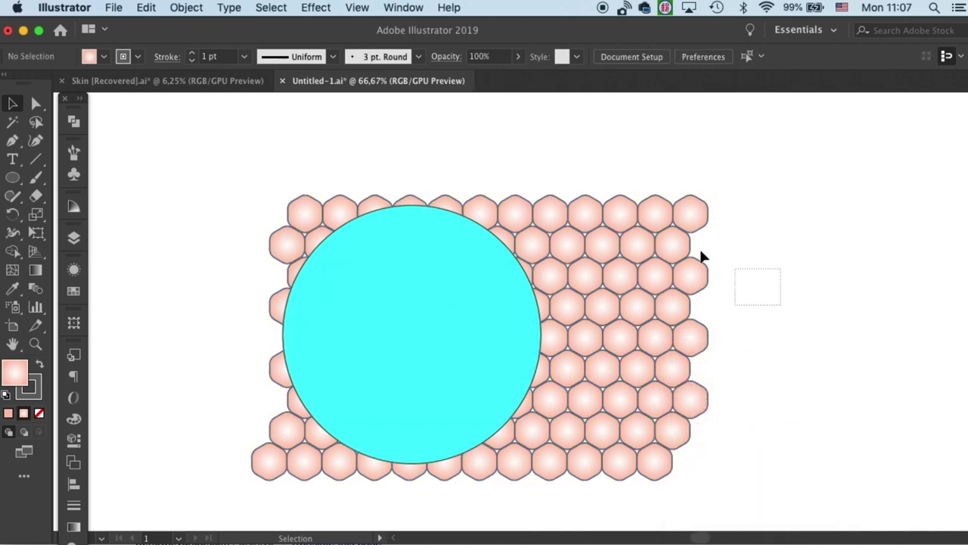
# Step: Delete the outer hexagons, leaving a rounded cluster over the cyan circle
pyautogui.moveTo(701, 258); pyautogui.dragTo(587, 174)
pyautogui.press('Delete')
pyautogui.click(561, 217)
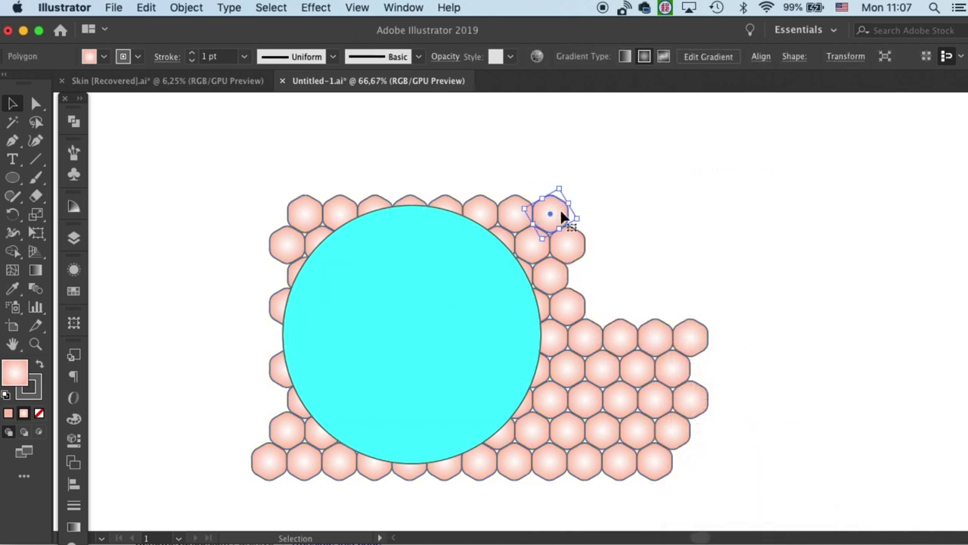
pyautogui.press('Delete')
pyautogui.click(567, 239)
pyautogui.press('Delete')
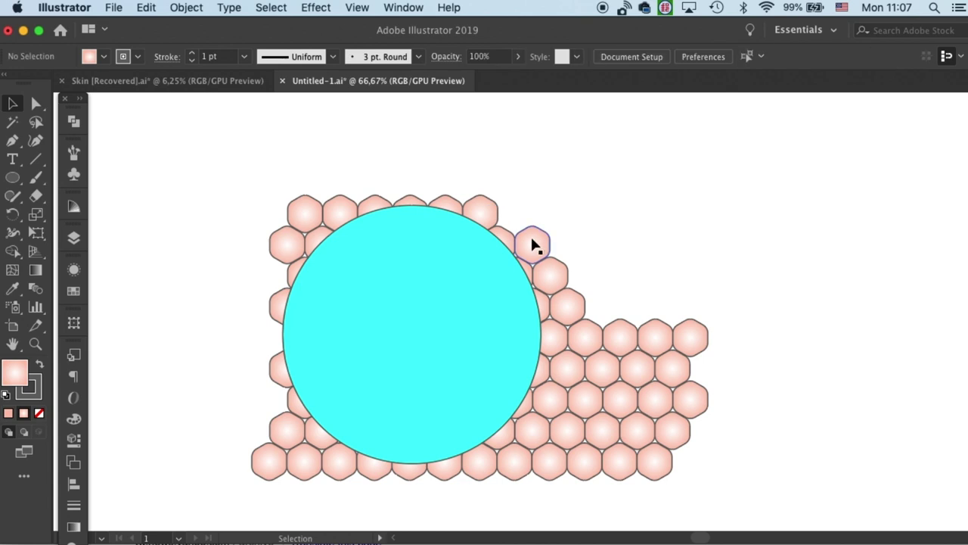
pyautogui.click(532, 243)
pyautogui.press('Delete')
pyautogui.click(287, 244)
pyautogui.press('Delete')
pyautogui.moveTo(621, 340); pyautogui.dragTo(566, 384)
pyautogui.press('Delete')
pyautogui.click(585, 399)
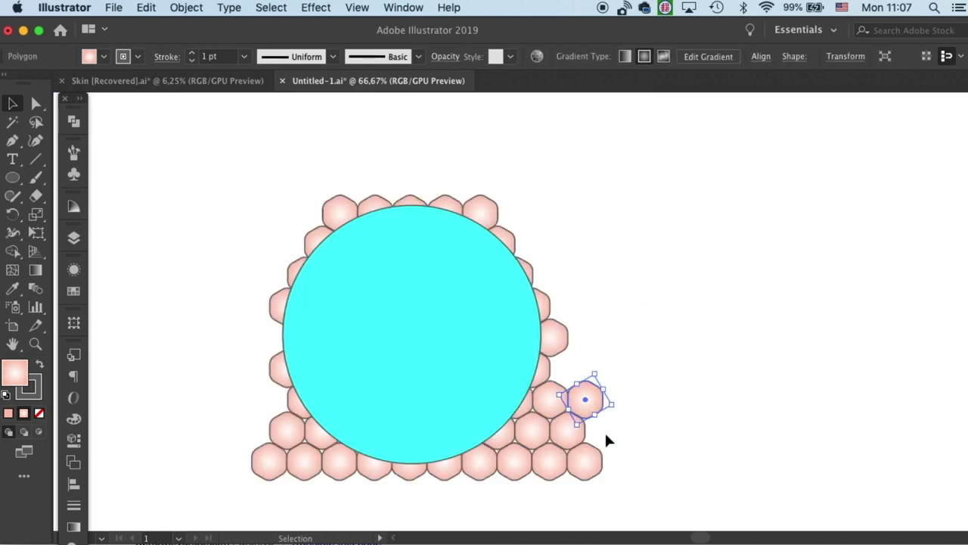
pyautogui.press('Delete')
pyautogui.moveTo(609, 440); pyautogui.dragTo(525, 464)
pyautogui.press('Delete')
pyautogui.click(269, 440)
pyautogui.press('Delete')
# Step: Send the cyan circle behind the hexagons, then nudge the hexagon cluster slightly right
pyautogui.click(445, 314)
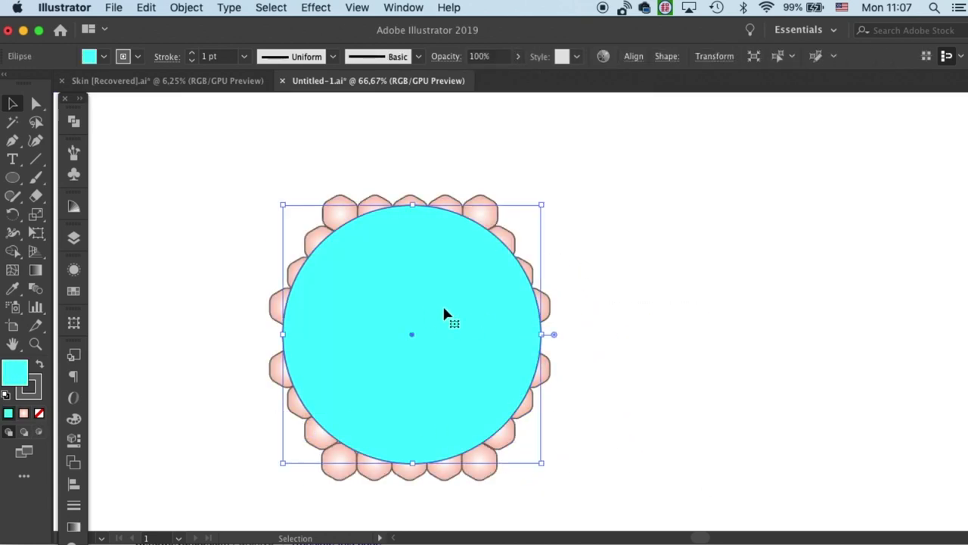
pyautogui.press('super+shift+bracketleft')
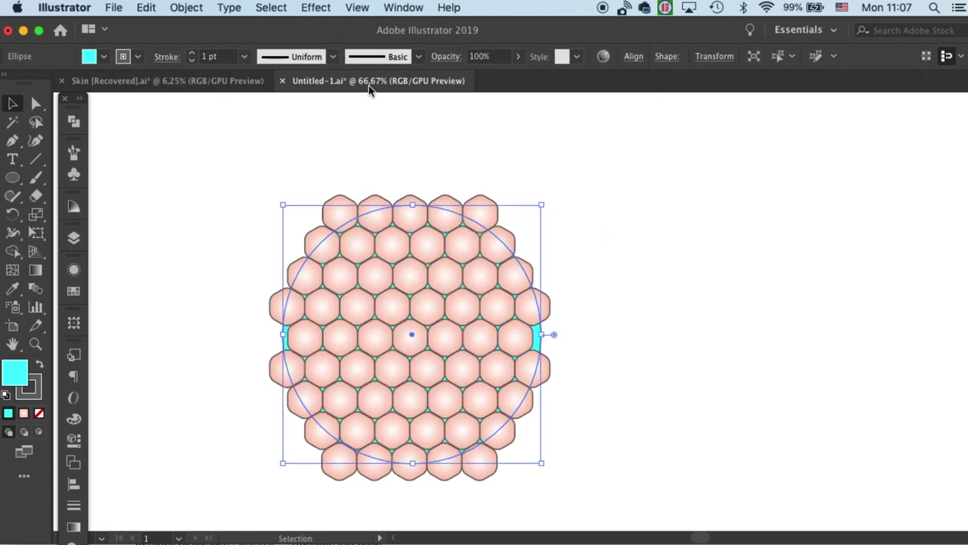
pyautogui.click(372, 109)
pyautogui.moveTo(275, 140); pyautogui.dragTo(589, 513)
pyautogui.press('a')
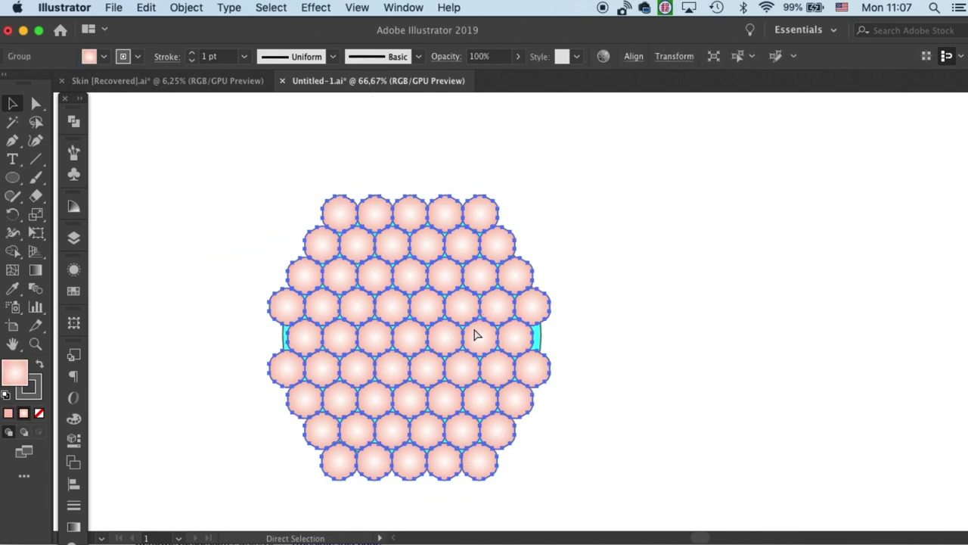
pyautogui.press('v')
pyautogui.click(618, 230)
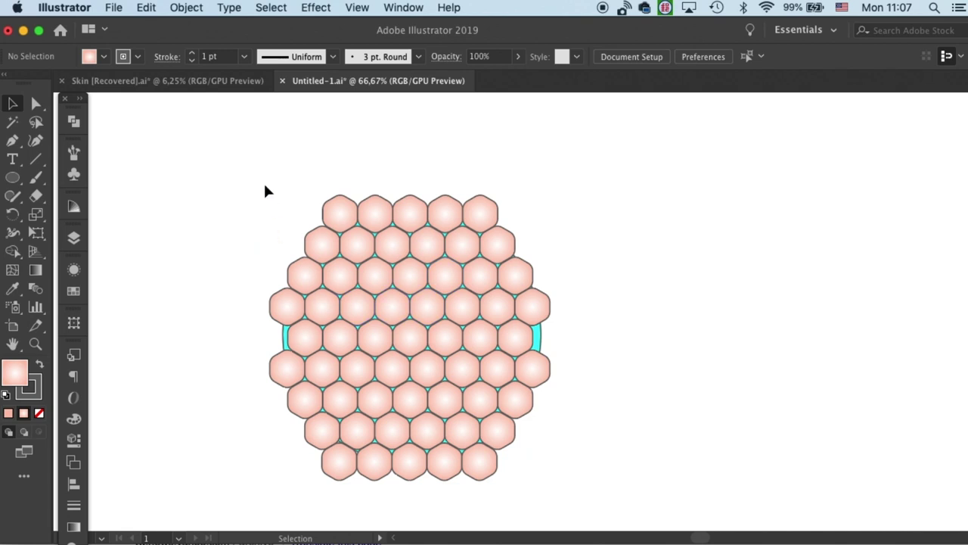
pyautogui.moveTo(264, 168); pyautogui.dragTo(563, 398)
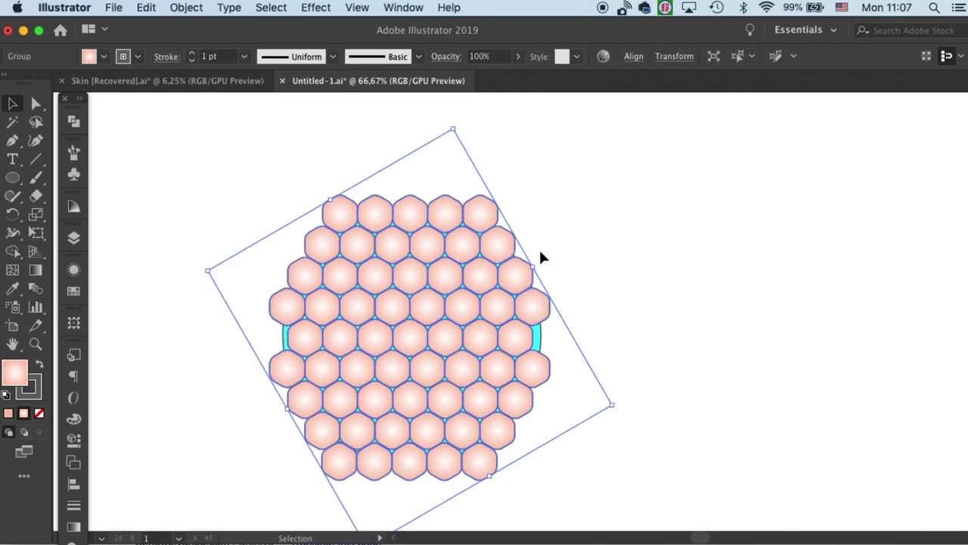
pyautogui.press('Right')
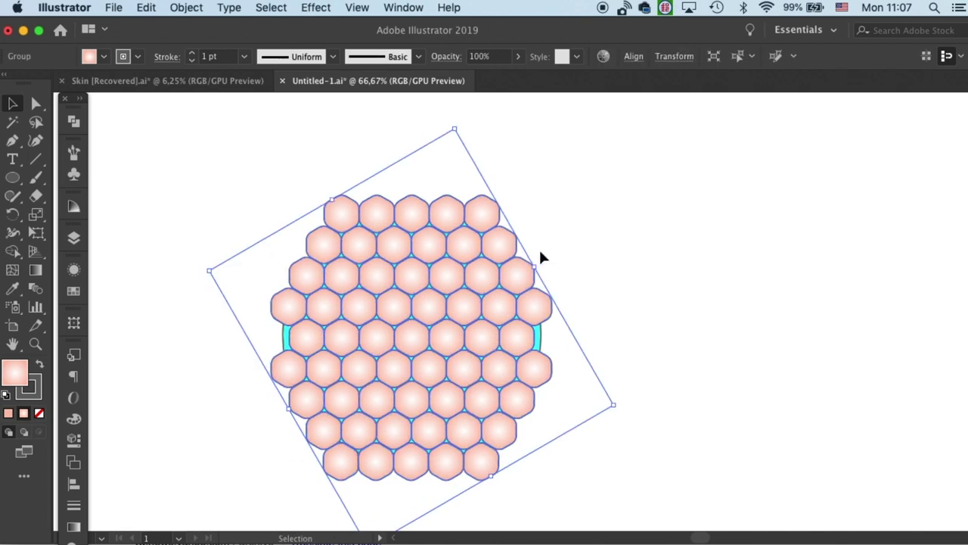
pyautogui.click(689, 286)
pyautogui.click(446, 291)
# Step: Apply Envelope Distort > Make with Warp to the hexagon cluster, previewing a 50% Arc warp
pyautogui.click(187, 8)
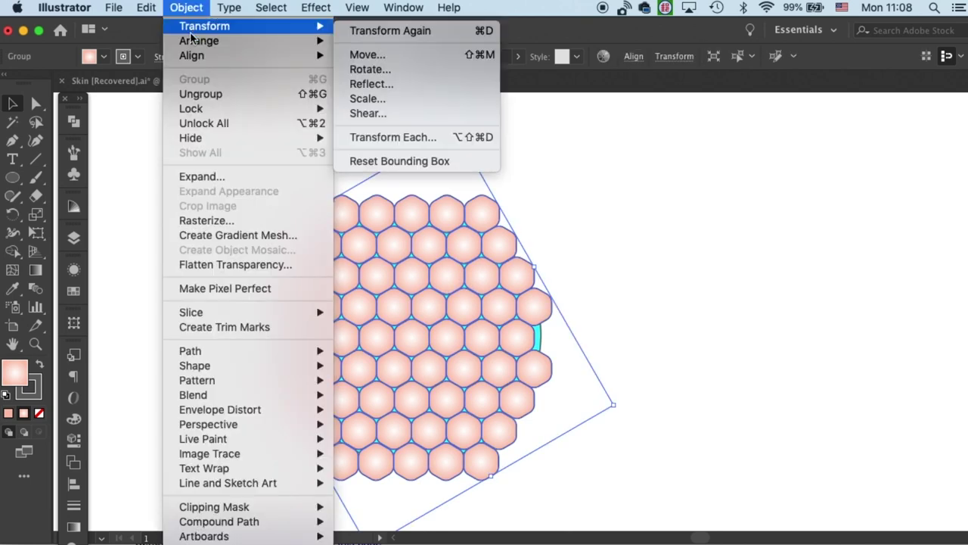
pyautogui.moveTo(235, 414)
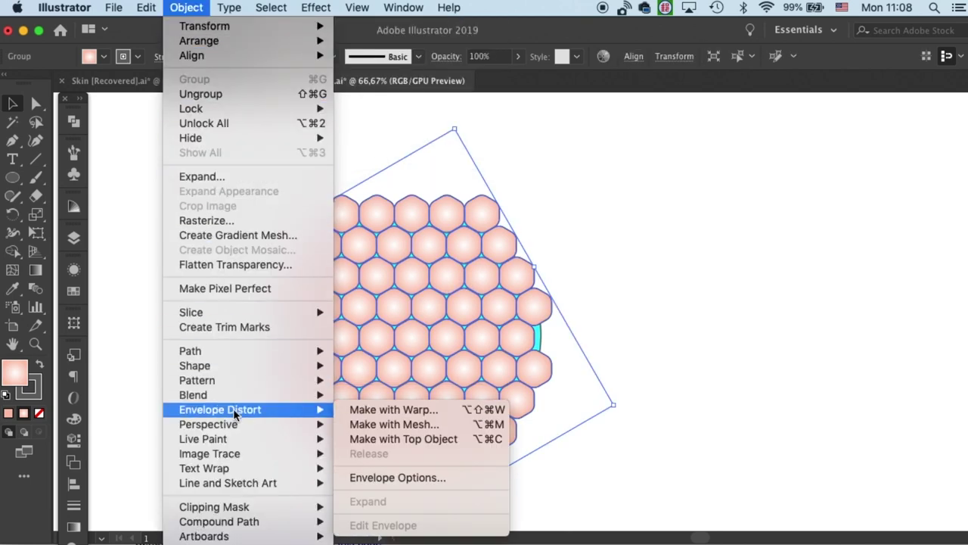
pyautogui.click(418, 410)
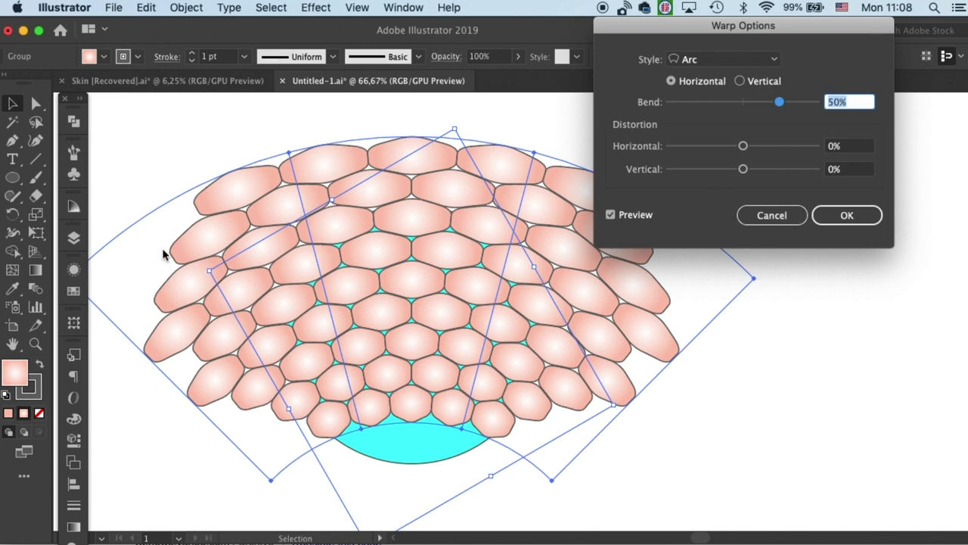
# Step: Apply a FishEye warp with 40% bend and 0% horizontal and vertical distortion
pyautogui.click(774, 61)
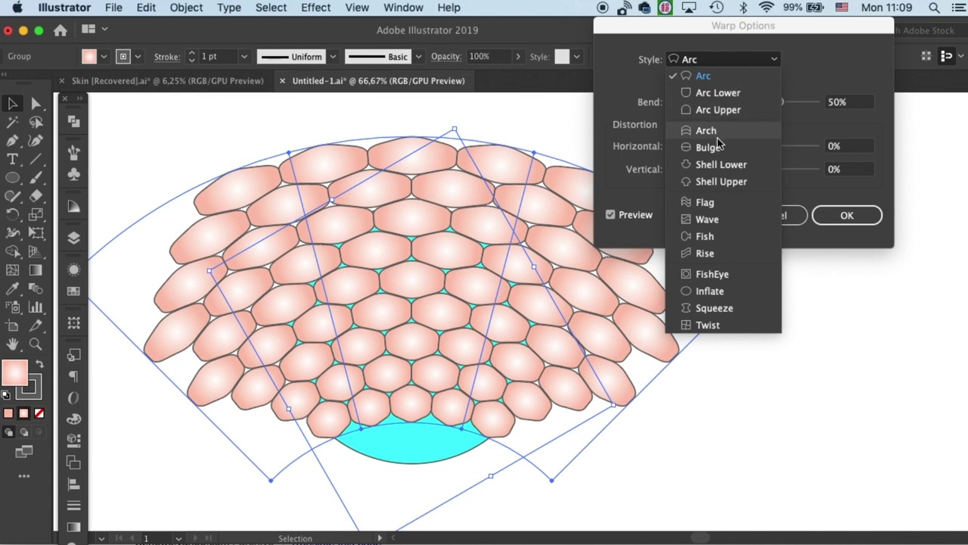
pyautogui.click(723, 280)
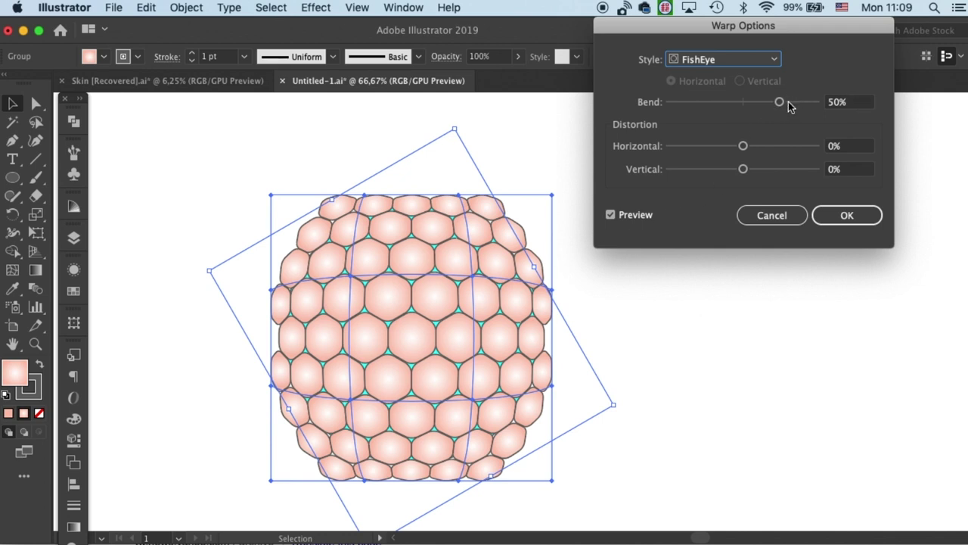
pyautogui.moveTo(787, 102)
pyautogui.mouseDown()
pyautogui.moveTo(751, 105)
pyautogui.moveTo(771, 107)
pyautogui.mouseUp()
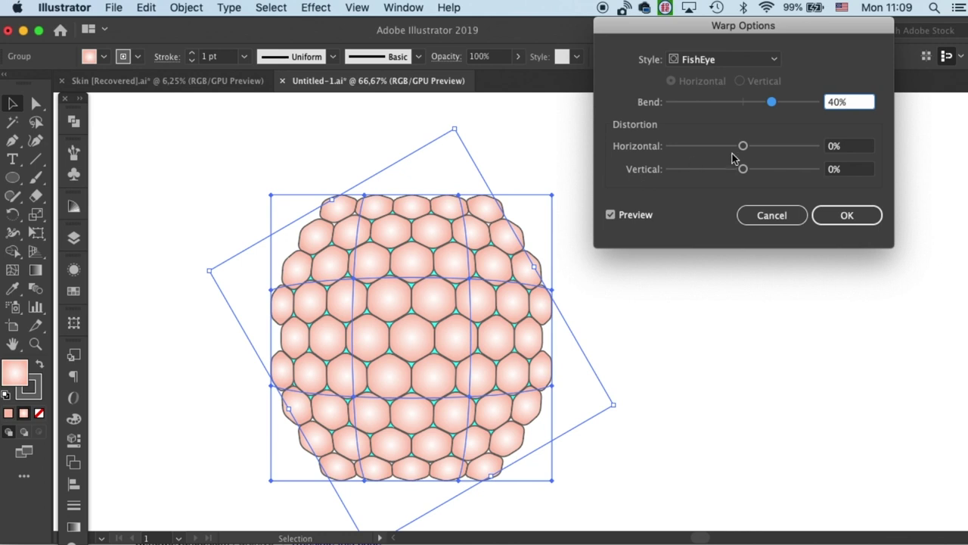
pyautogui.moveTo(743, 146); pyautogui.dragTo(761, 169)
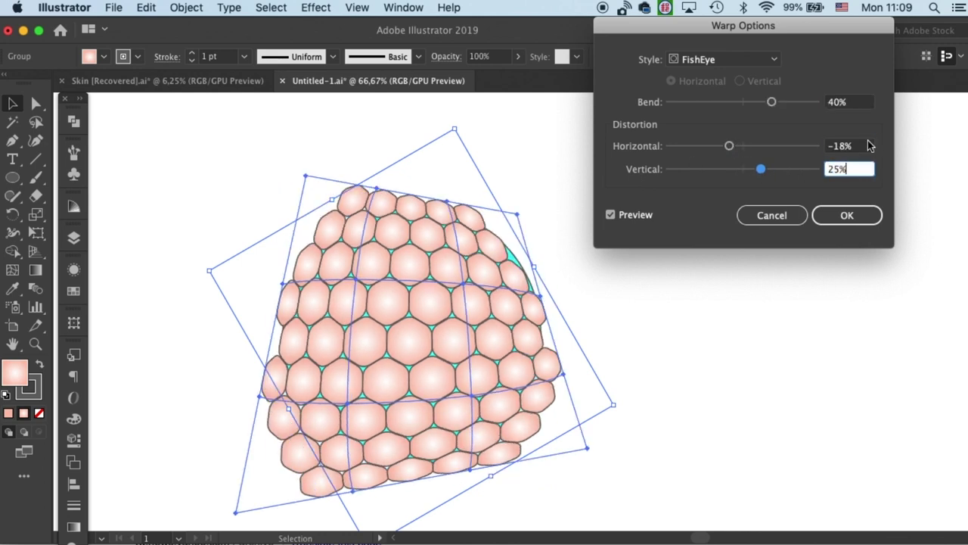
pyautogui.click(859, 149)
pyautogui.write('0')
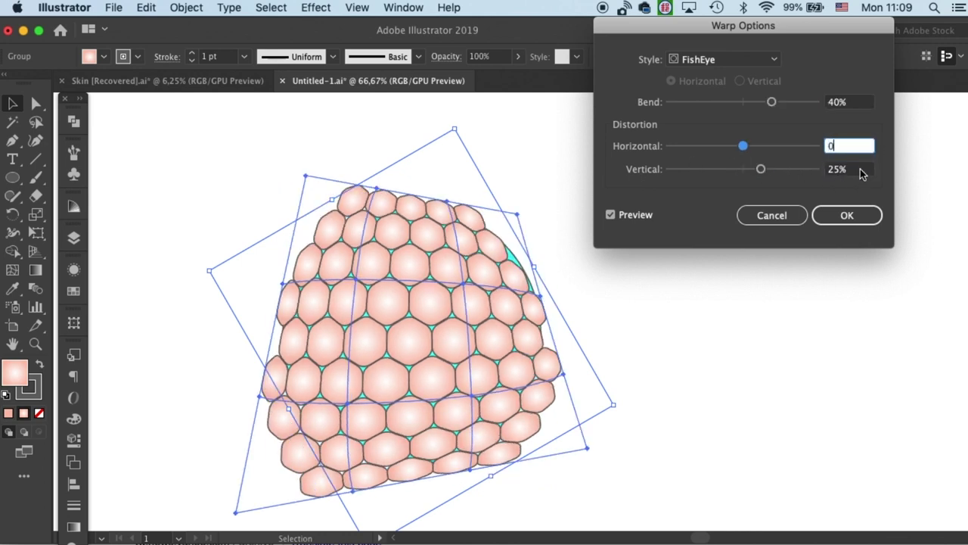
pyautogui.press('Tab')
pyautogui.write('0')
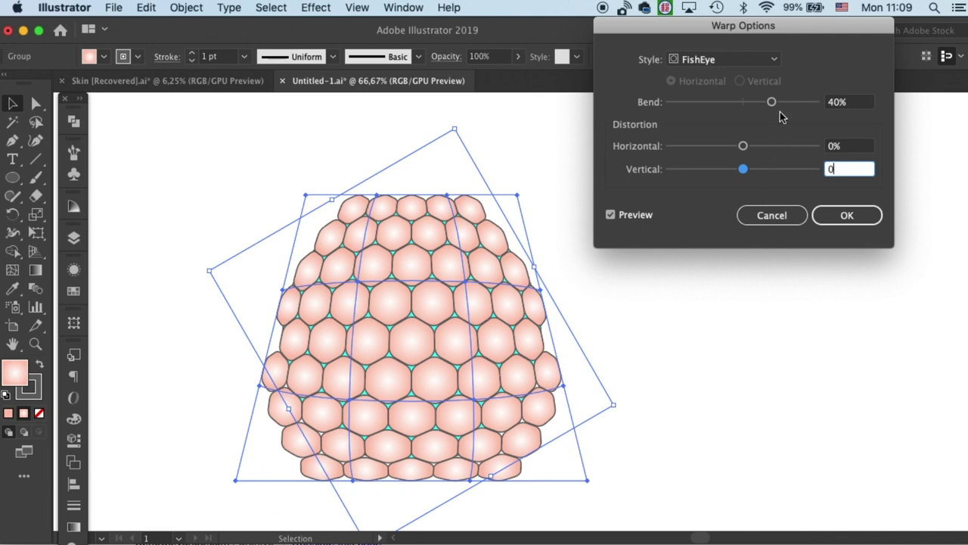
pyautogui.click(855, 109)
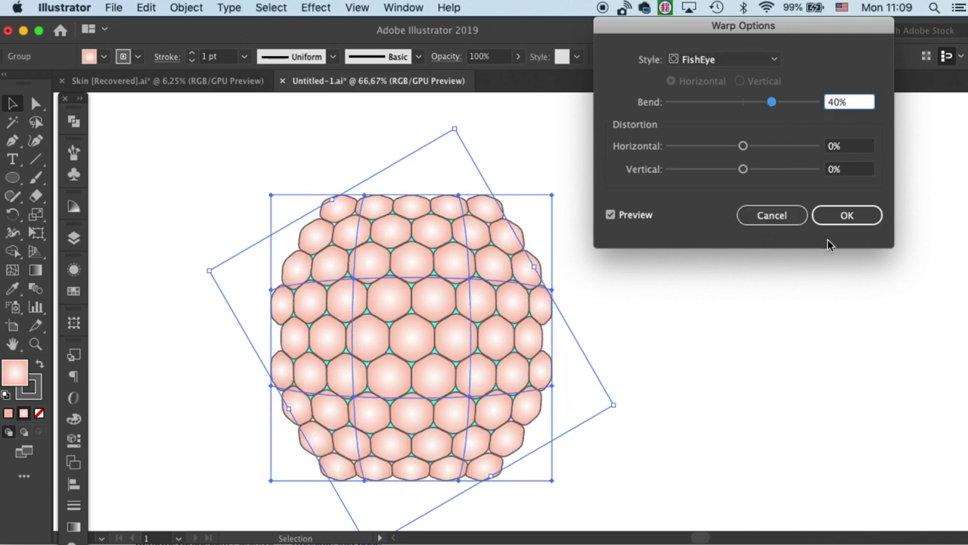
pyautogui.click(847, 216)
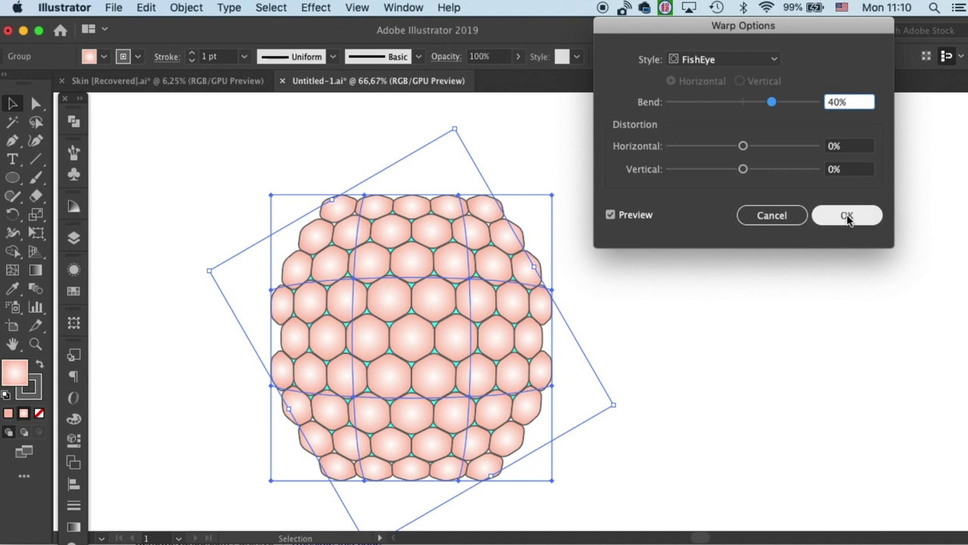
# Step: Deselect and reselect the warped cells to inspect the FishEye result
pyautogui.click(635, 237)
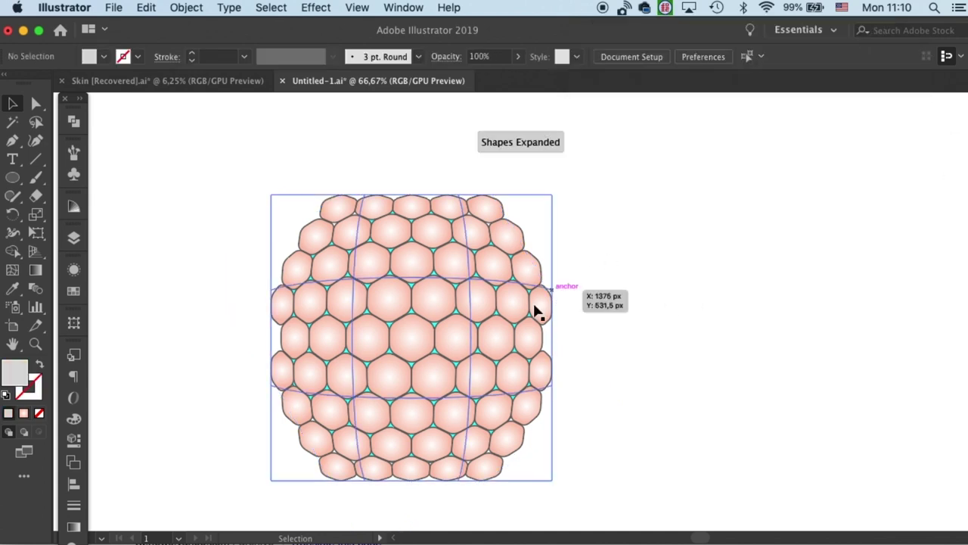
pyautogui.click(404, 222)
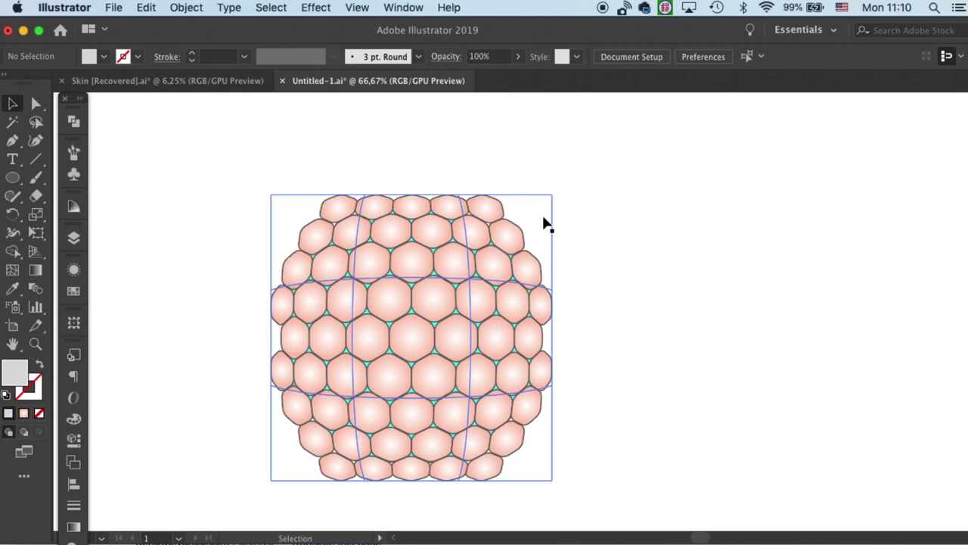
pyautogui.click(602, 259)
pyautogui.click(417, 337)
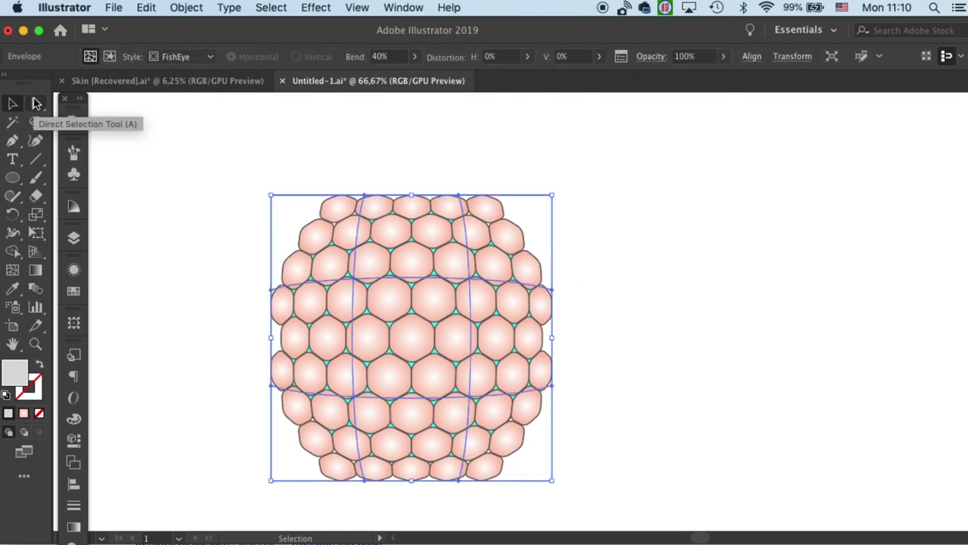
pyautogui.click(548, 193)
pyautogui.click(355, 199)
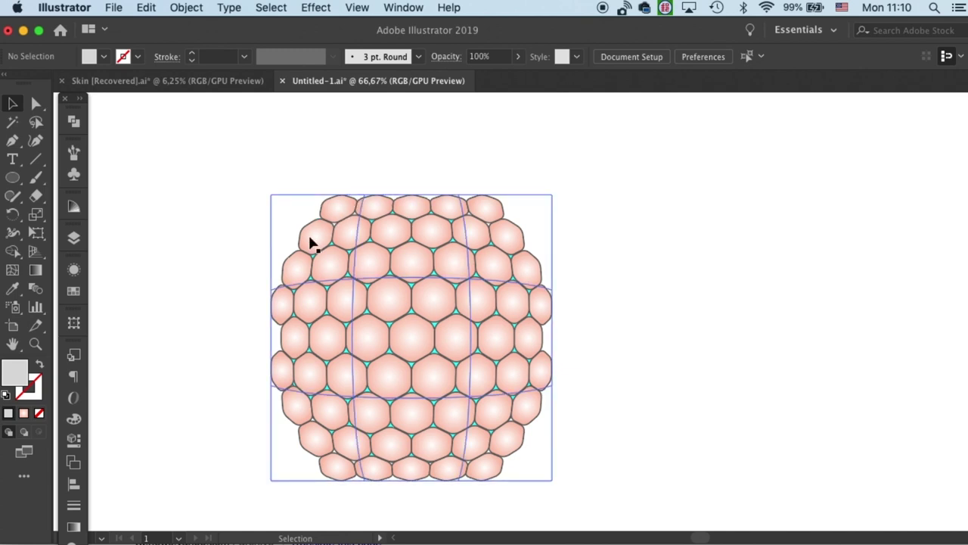
pyautogui.click(558, 241)
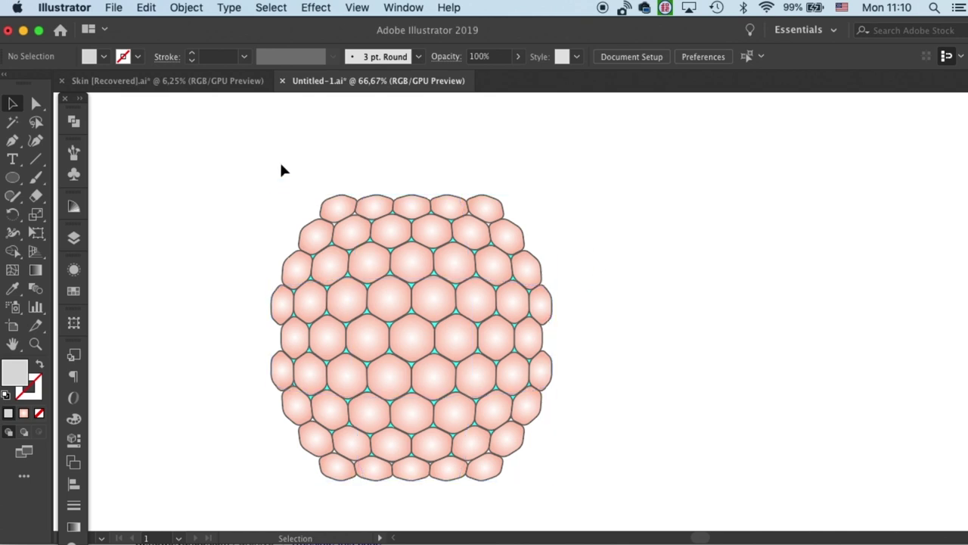
# Step: Switch to Direct Selection and select the envelope to reveal its mesh points
pyautogui.click(36, 103)
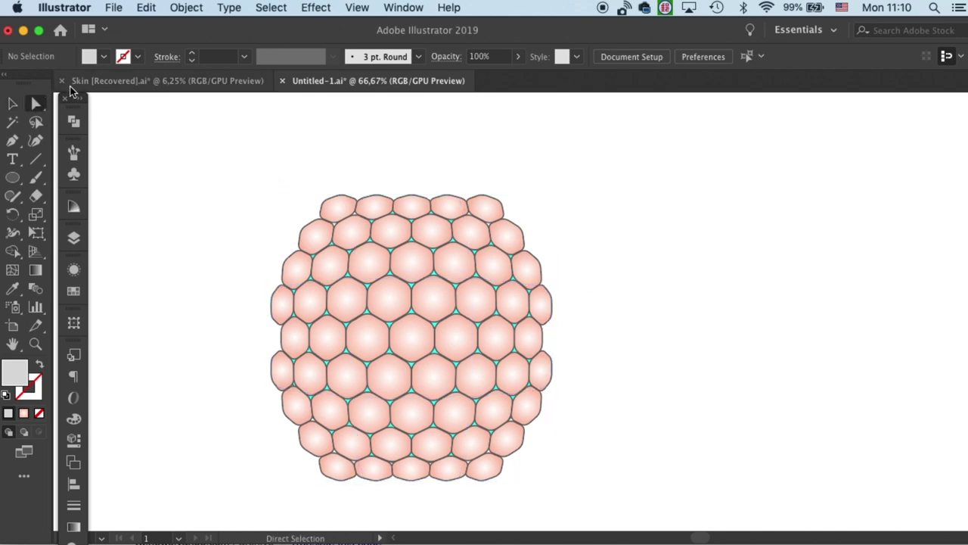
pyautogui.click(426, 259)
pyautogui.press('super+shift+a')
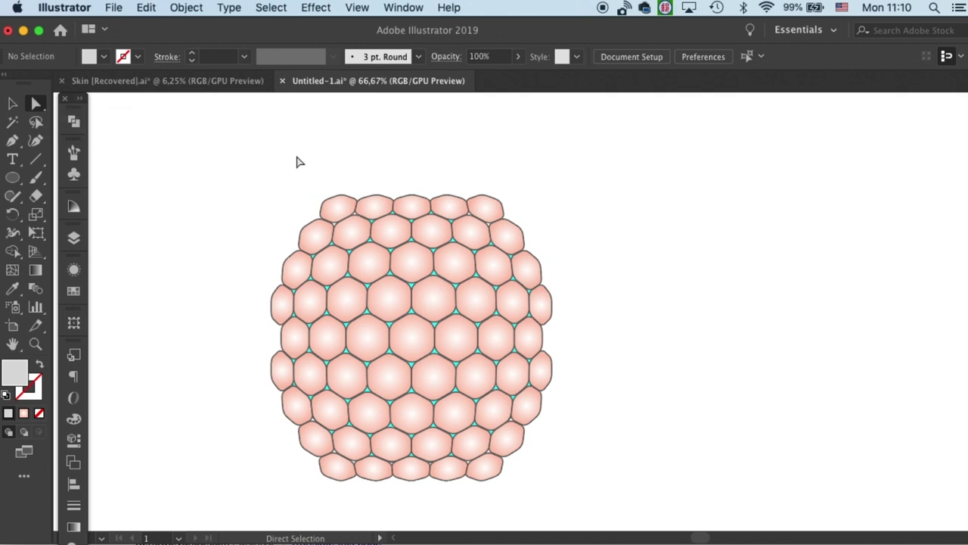
pyautogui.click(412, 243)
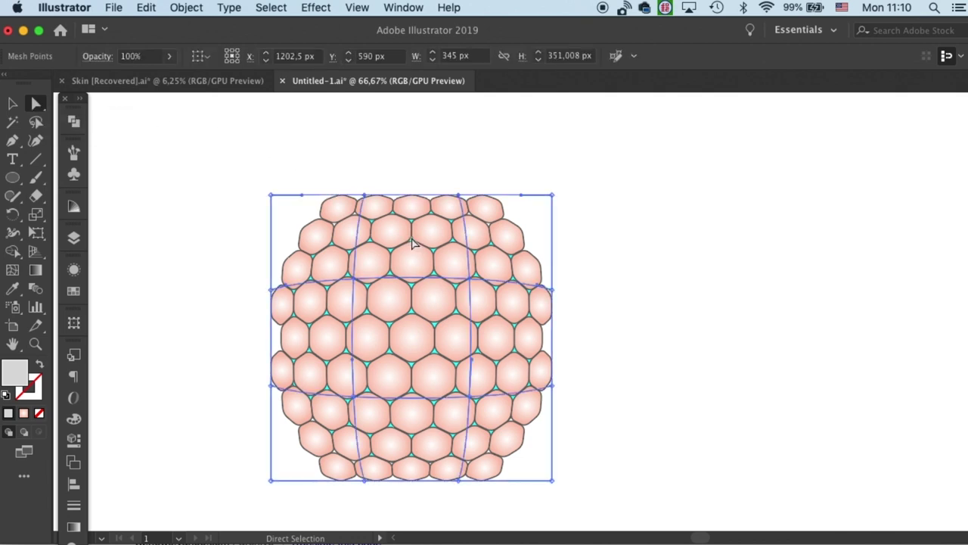
# Step: Try moving an upper-left mesh point, undo it, and zoom the view to 100%
pyautogui.click(356, 280)
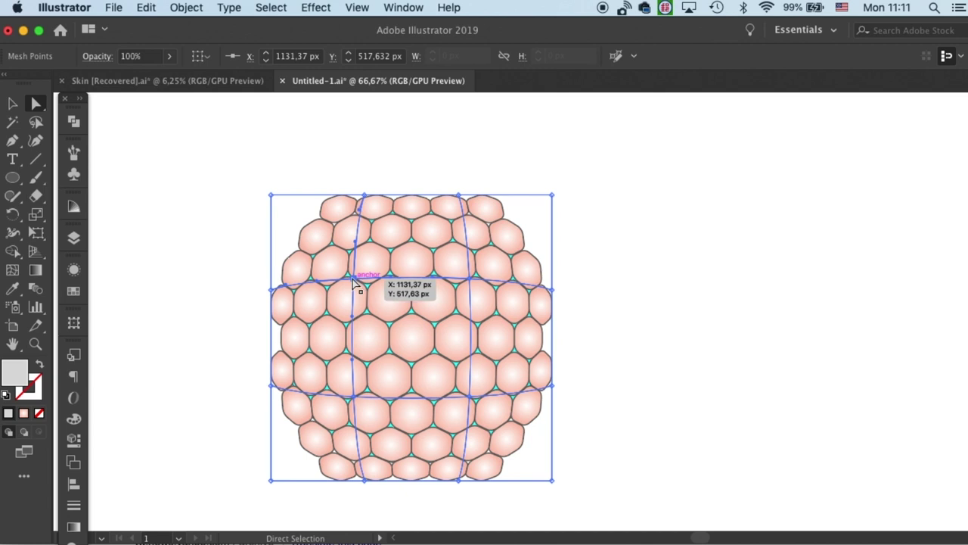
pyautogui.moveTo(355, 282); pyautogui.dragTo(371, 294)
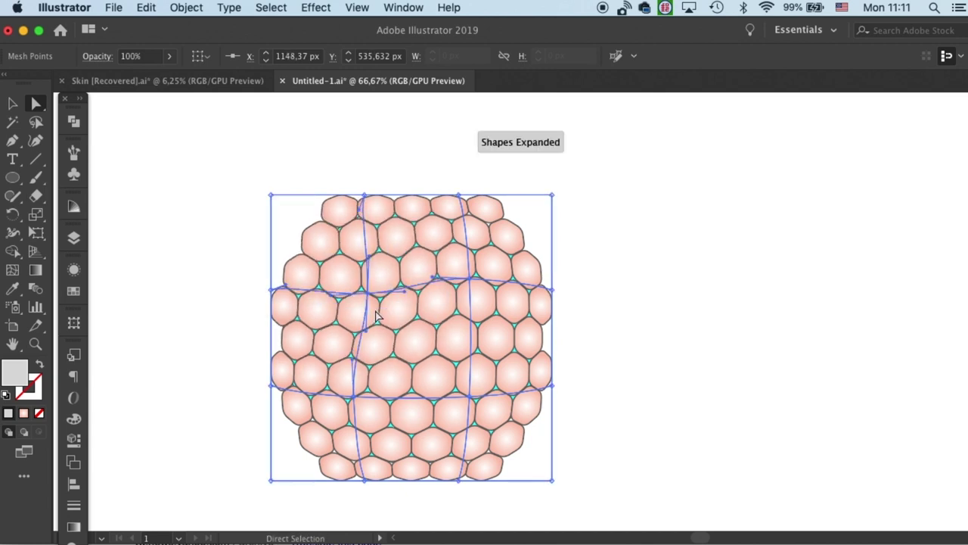
pyautogui.press('super+z')
pyautogui.press('super+z')
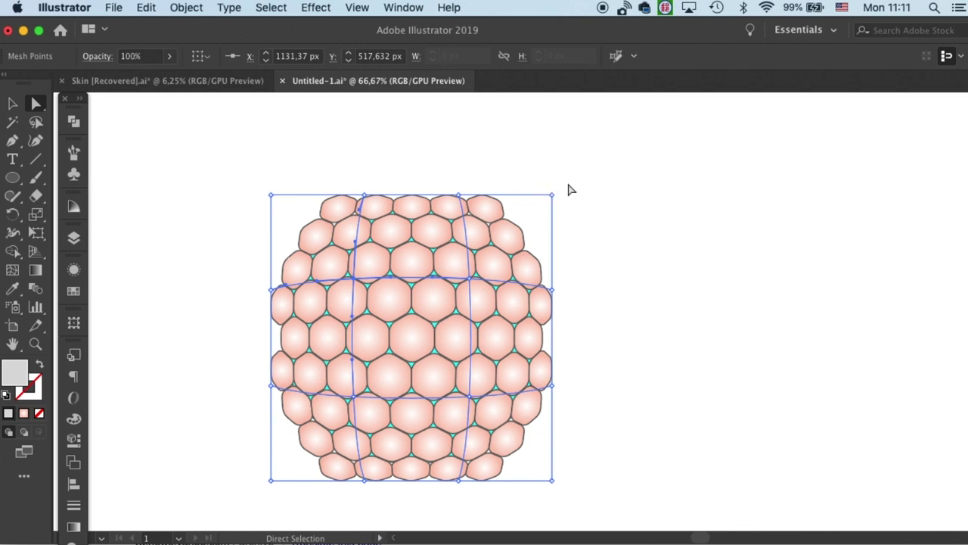
pyautogui.press('super+equal')
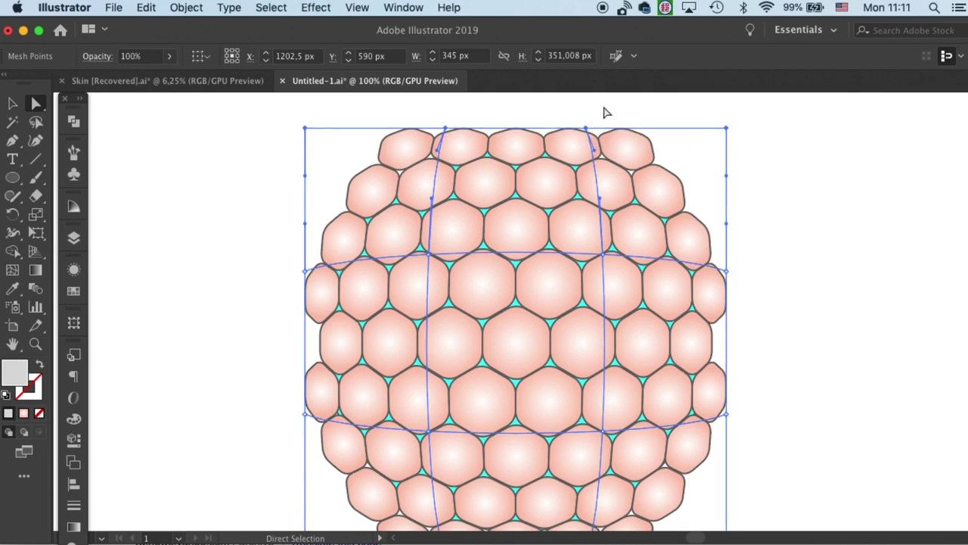
# Step: Nudge the top row of mesh points down, then marquee-select the left-edge points
pyautogui.click(266, 119)
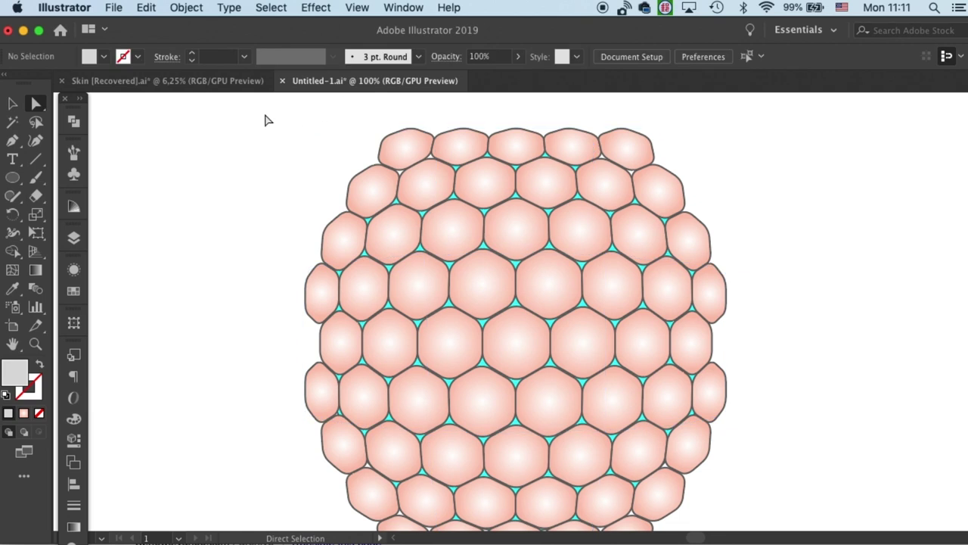
pyautogui.moveTo(270, 108); pyautogui.dragTo(584, 145)
pyautogui.moveTo(269, 104); pyautogui.dragTo(777, 166)
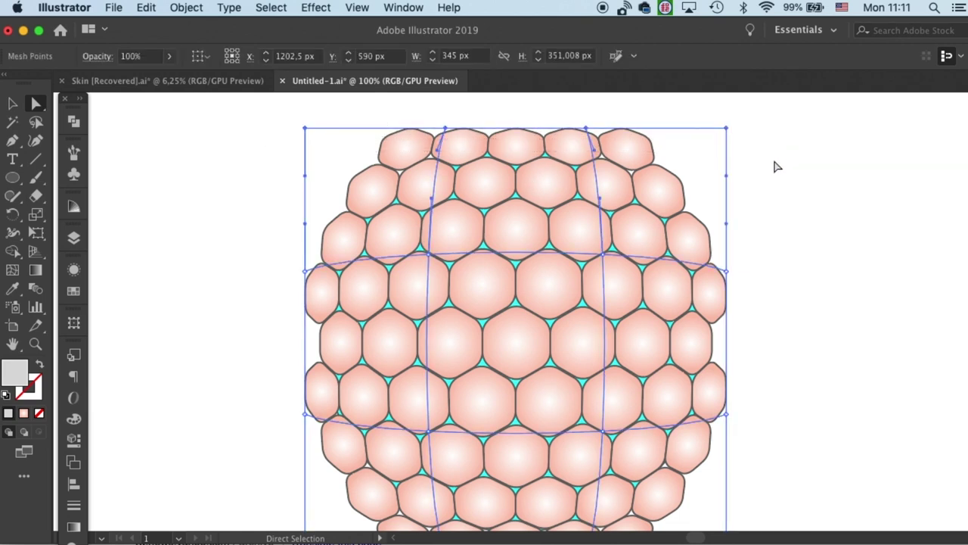
pyautogui.press('Down')
pyautogui.press('Down')
pyautogui.press('Down')
pyautogui.press('Down')
pyautogui.press('Down')
pyautogui.press('Down')
pyautogui.press('Down')
pyautogui.press('Down')
pyautogui.press('Down')
pyautogui.press('Down')
pyautogui.press('Down')
pyautogui.press('Down')
pyautogui.press('Down')
pyautogui.press('Down')
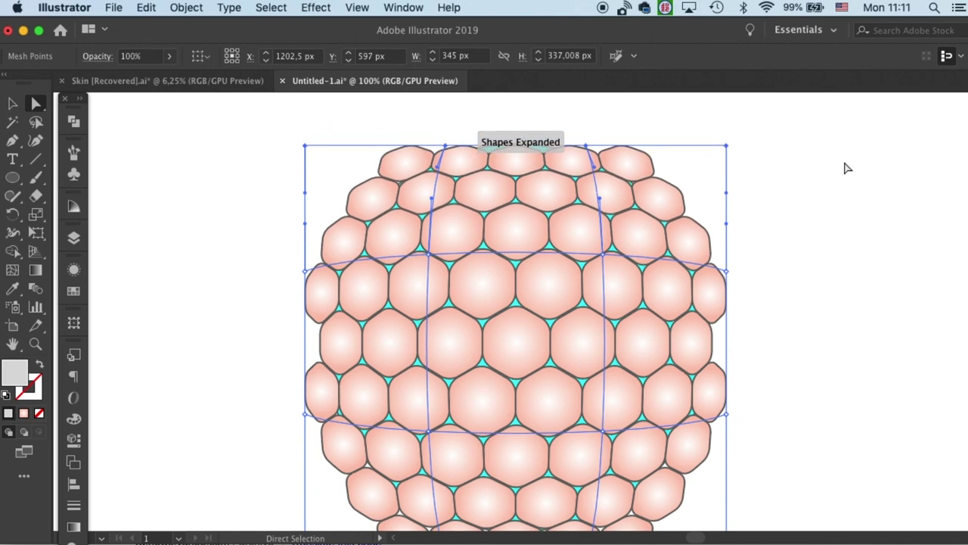
pyautogui.press('Up')
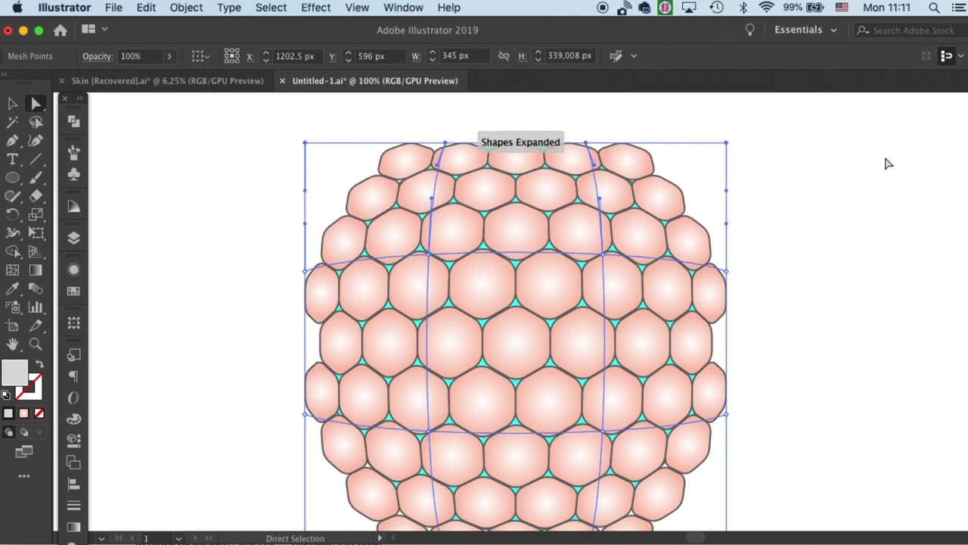
pyautogui.click(839, 234)
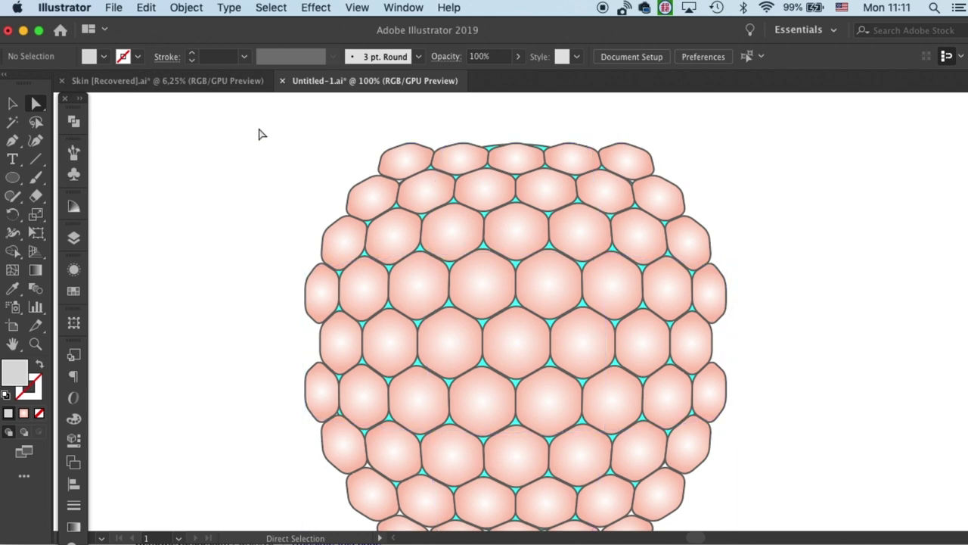
pyautogui.moveTo(259, 115); pyautogui.dragTo(326, 424)
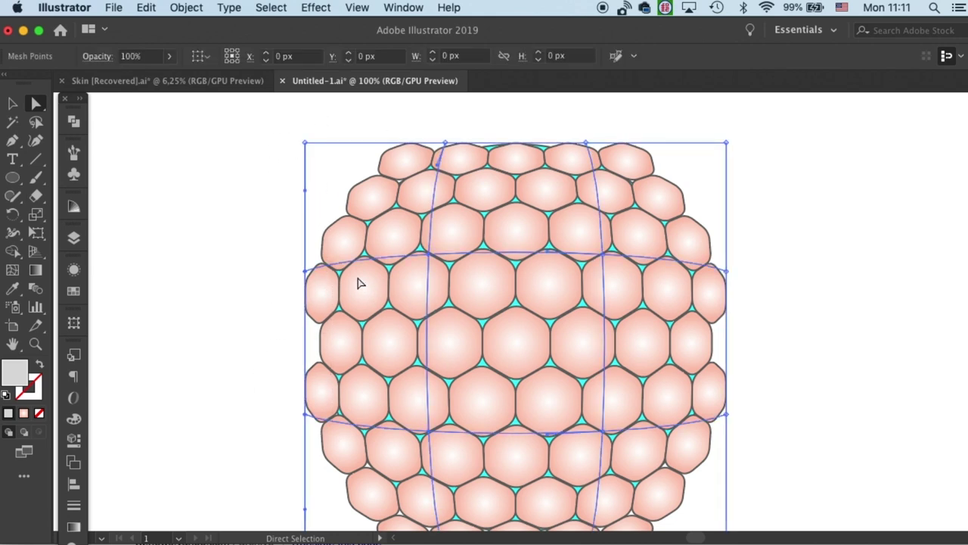
# Step: Nudge the selected left-edge mesh points inward to the right
pyautogui.scroll(-5, 317, 408)
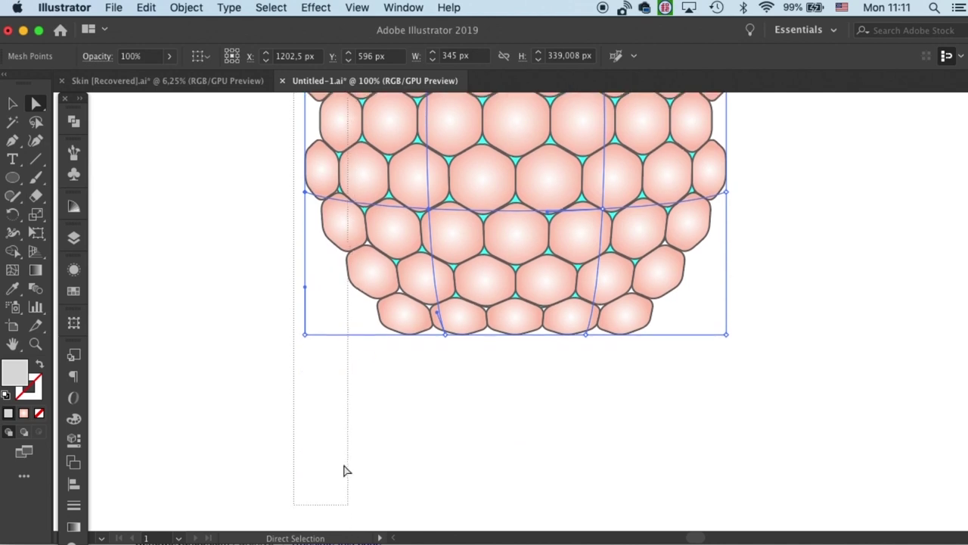
pyautogui.scroll(5, 370, 340)
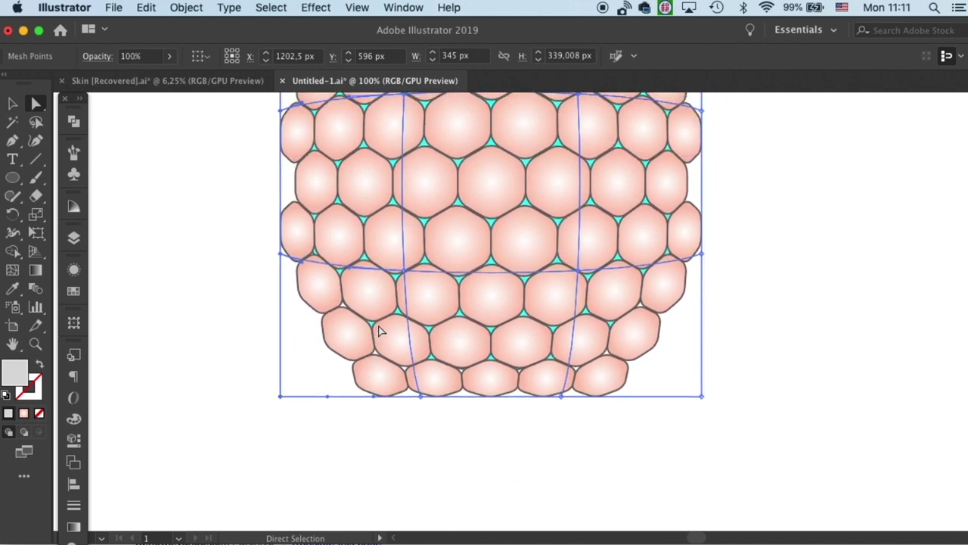
pyautogui.press('Right')
pyautogui.press('Right')
pyautogui.press('Right')
pyautogui.press('Right')
pyautogui.press('Right')
pyautogui.press('Right')
pyautogui.press('Right')
pyautogui.press('Right')
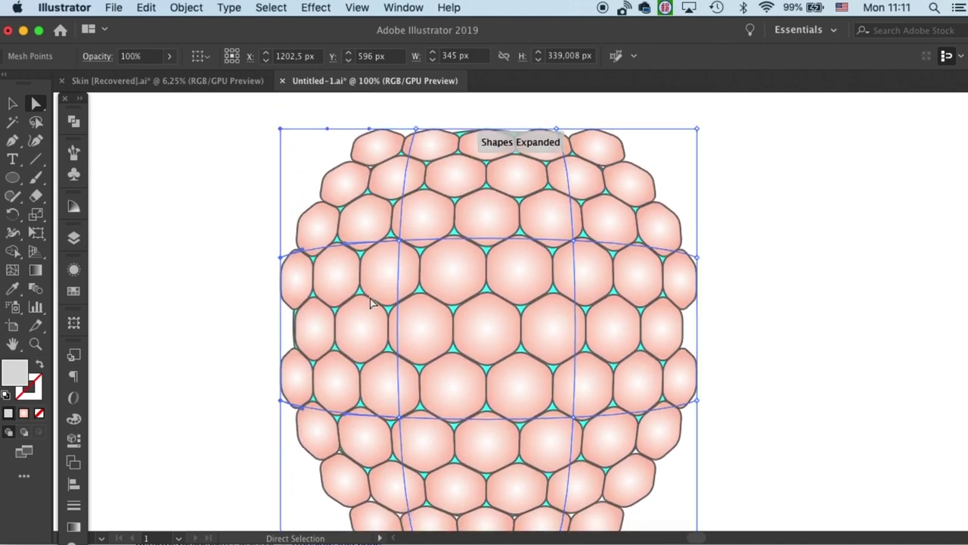
pyautogui.press('Left')
pyautogui.press('Left')
pyautogui.press('Left')
pyautogui.press('Left')
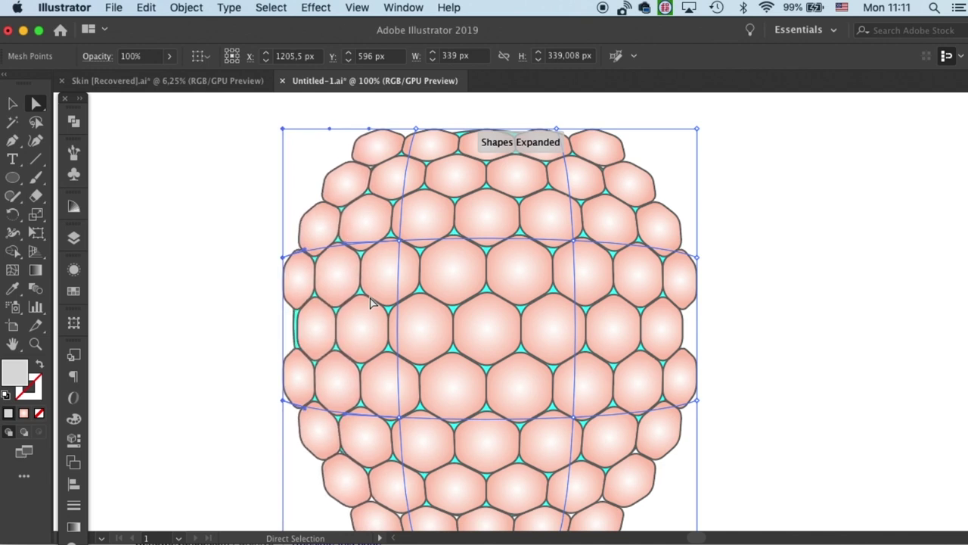
pyautogui.press('Right')
pyautogui.press('Right')
pyautogui.press('Right')
pyautogui.press('Right')
pyautogui.press('Right')
pyautogui.press('Right')
pyautogui.press('Right')
pyautogui.press('Right')
pyautogui.press('Right')
pyautogui.press('Right')
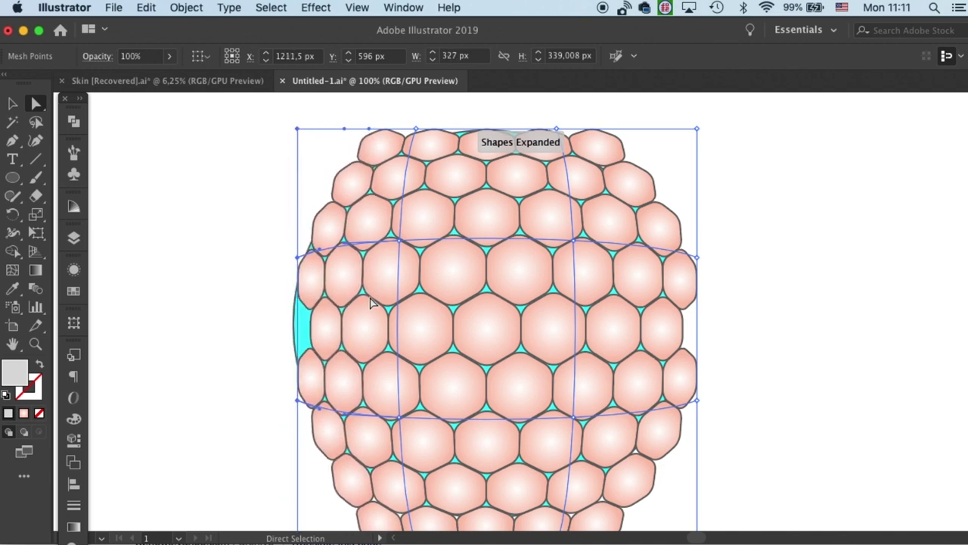
pyautogui.press('Right')
pyautogui.press('Right')
pyautogui.press('Right')
pyautogui.press('Right')
pyautogui.press('Right')
pyautogui.press('Right')
pyautogui.press('Right')
pyautogui.press('Right')
pyautogui.press('Right')
pyautogui.press('Right')
pyautogui.press('Right')
pyautogui.press('Left')
pyautogui.press('Left')
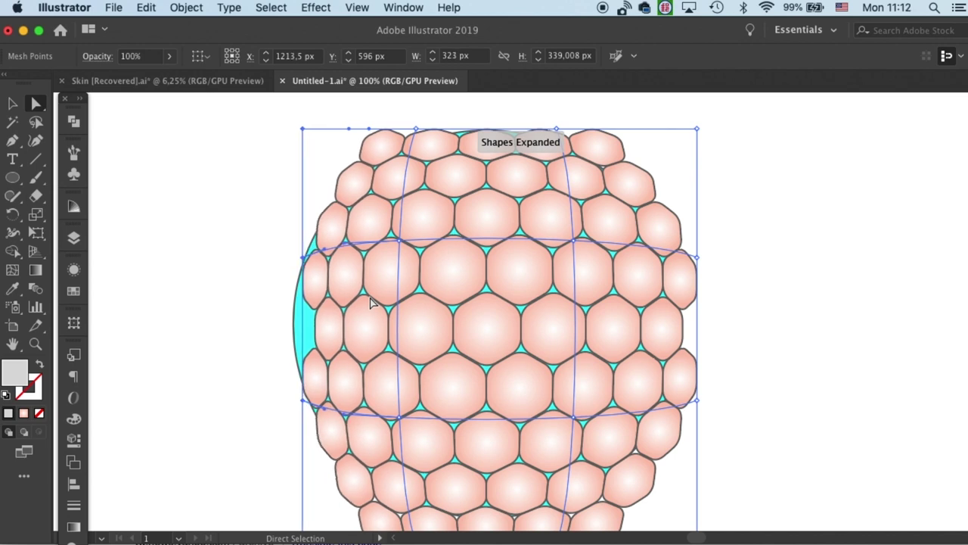
pyautogui.press('Right')
pyautogui.press('Right')
pyautogui.press('Right')
pyautogui.press('Right')
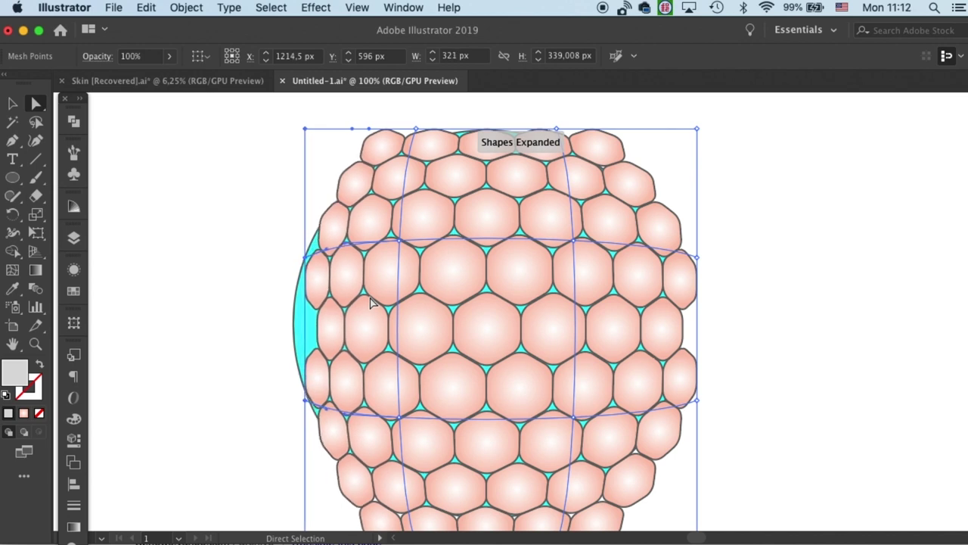
pyautogui.press('Right')
pyautogui.press('Right')
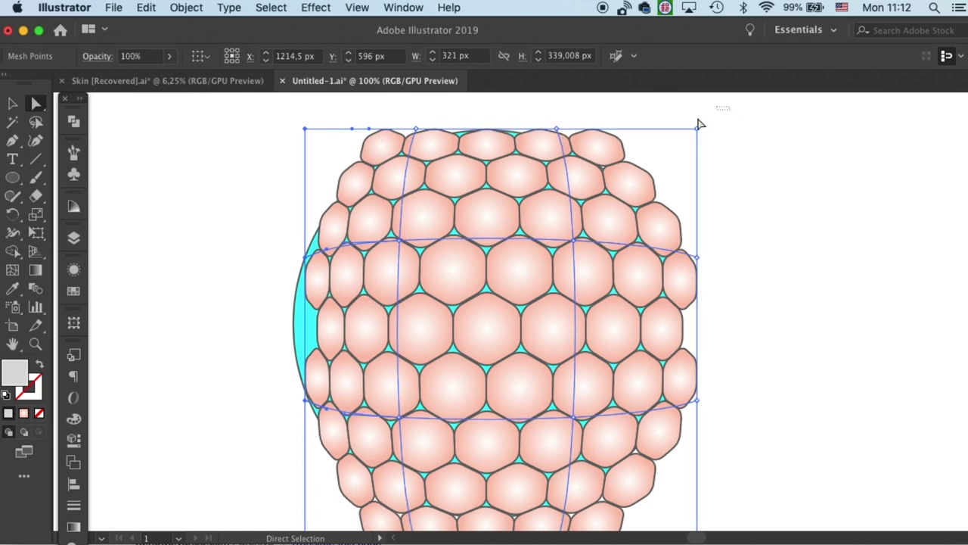
# Step: Select the right-edge mesh points and nudge them left
pyautogui.moveTo(700, 124); pyautogui.dragTo(693, 320)
pyautogui.click(696, 326)
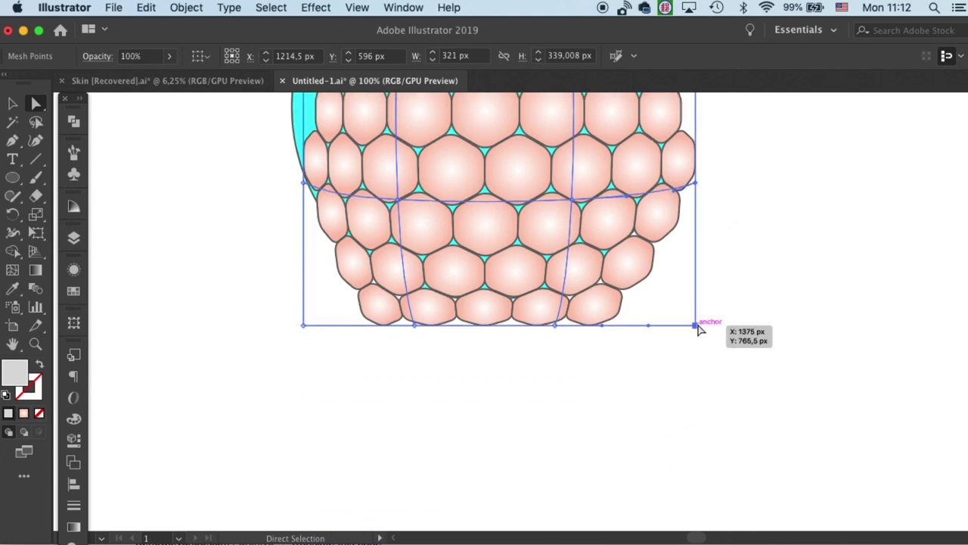
pyautogui.scroll(3, 701, 323)
pyautogui.press('Left')
pyautogui.press('Left')
pyautogui.press('Left')
pyautogui.press('Left')
pyautogui.press('Left')
pyautogui.press('Left')
pyautogui.press('Left')
pyautogui.press('Left')
pyautogui.press('Left')
pyautogui.press('Left')
pyautogui.press('Left')
pyautogui.press('Left')
pyautogui.press('Left')
pyautogui.press('Left')
pyautogui.press('Left')
pyautogui.press('Left')
pyautogui.press('Left')
pyautogui.press('Left')
pyautogui.press('Left')
pyautogui.press('Left')
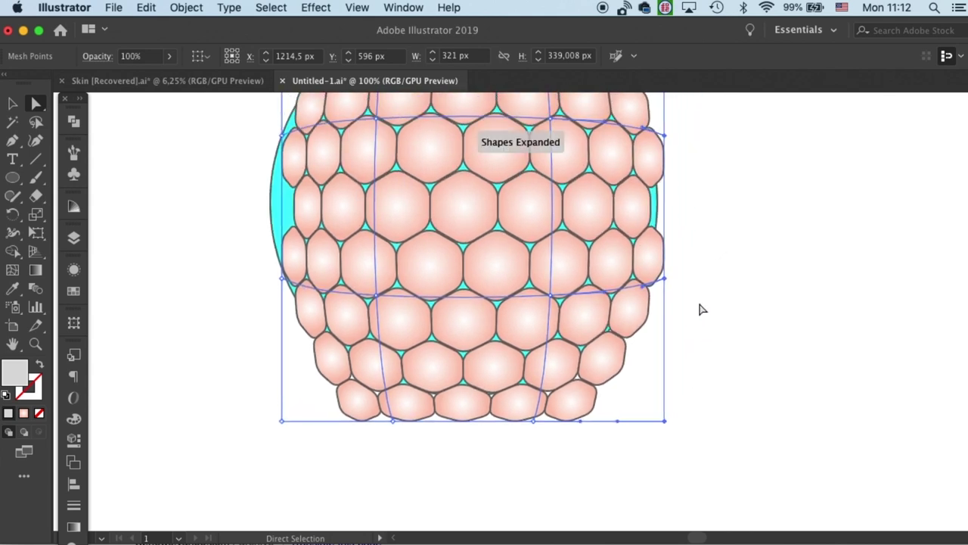
pyautogui.press('Left')
pyautogui.press('Left')
pyautogui.press('Left')
pyautogui.press('Left')
pyautogui.press('Left')
pyautogui.press('Left')
pyautogui.press('Left')
pyautogui.press('Left')
pyautogui.press('Left')
pyautogui.press('Left')
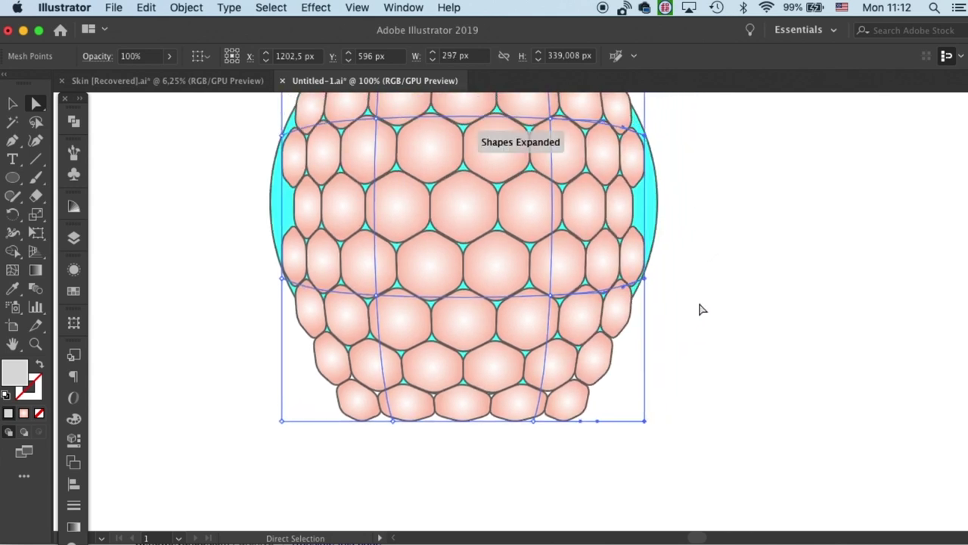
# Step: Raise the bottom row of mesh points with the Up arrow, then deselect
pyautogui.moveTo(265, 479); pyautogui.dragTo(679, 388)
pyautogui.press('Up')
pyautogui.press('Up')
pyautogui.press('Up')
pyautogui.press('Up')
pyautogui.press('Up')
pyautogui.press('Up')
pyautogui.press('Up')
pyautogui.press('Up')
pyautogui.press('Up')
pyautogui.press('Up')
pyautogui.press('Up')
pyautogui.press('Up')
pyautogui.press('Up')
pyautogui.press('Up')
pyautogui.press('Up')
pyautogui.press('Up')
pyautogui.press('Up')
pyautogui.press('Up')
pyautogui.press('Up')
pyautogui.press('Up')
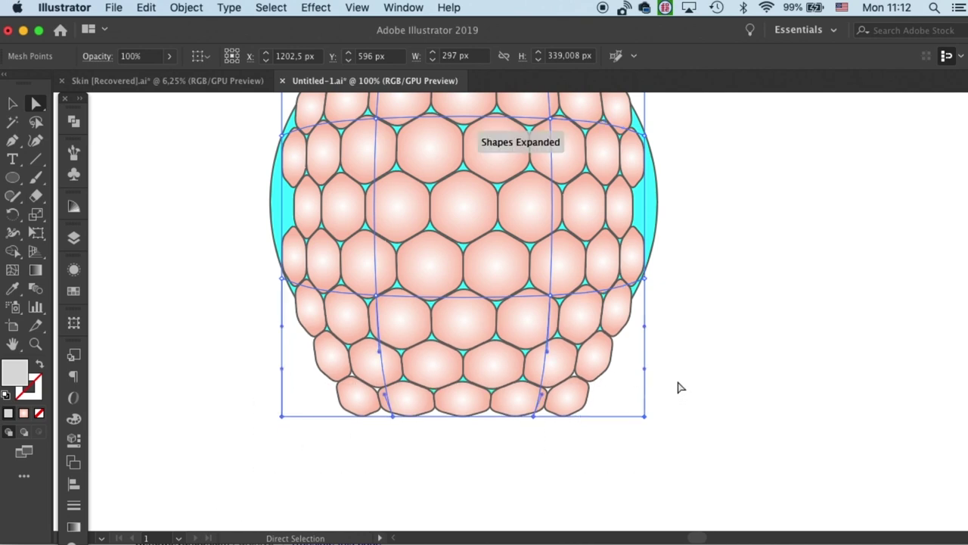
pyautogui.press('Up')
pyautogui.press('Up')
pyautogui.press('Up')
pyautogui.press('Up')
pyautogui.press('Up')
pyautogui.press('Up')
pyautogui.press('Up')
pyautogui.press('Up')
pyautogui.press('Up')
pyautogui.press('Up')
pyautogui.press('Up')
pyautogui.press('Up')
pyautogui.press('Up')
pyautogui.press('Up')
pyautogui.press('Up')
pyautogui.press('Up')
pyautogui.press('Up')
pyautogui.press('Up')
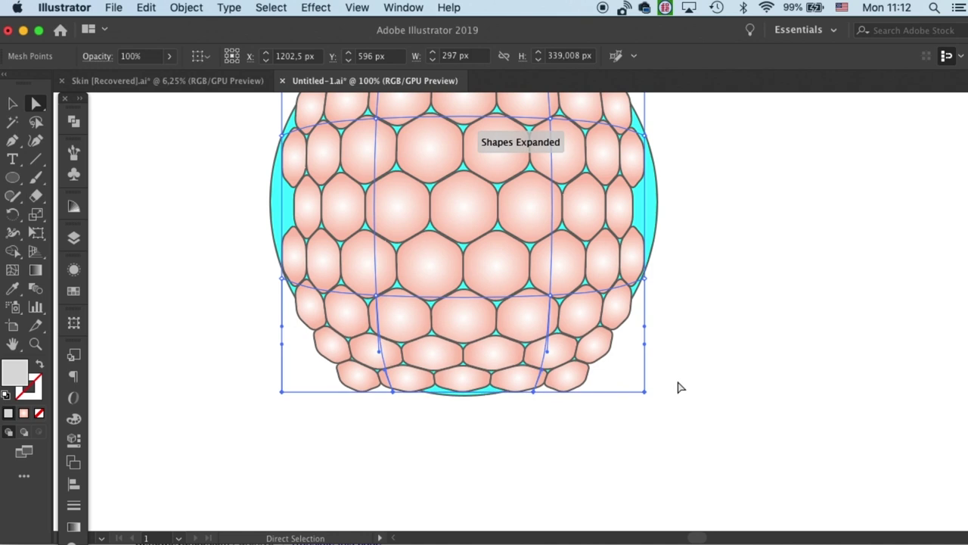
pyautogui.click(679, 387)
pyautogui.moveTo(620, 227); pyautogui.dragTo(608, 362)
# Step: Nudge the top mesh edge down and curve its points' handles upward toward the circle
pyautogui.click(385, 148)
pyautogui.click(382, 142)
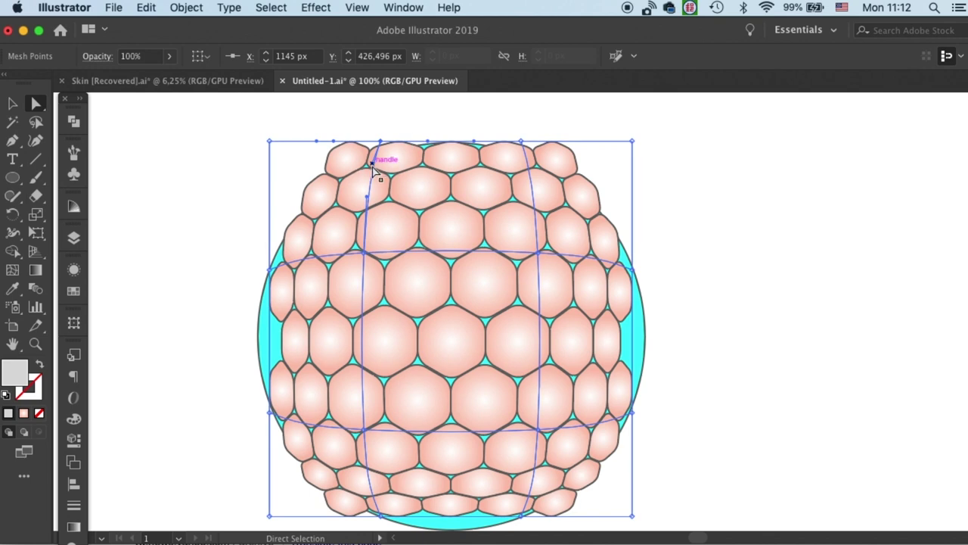
pyautogui.moveTo(374, 170); pyautogui.dragTo(348, 161)
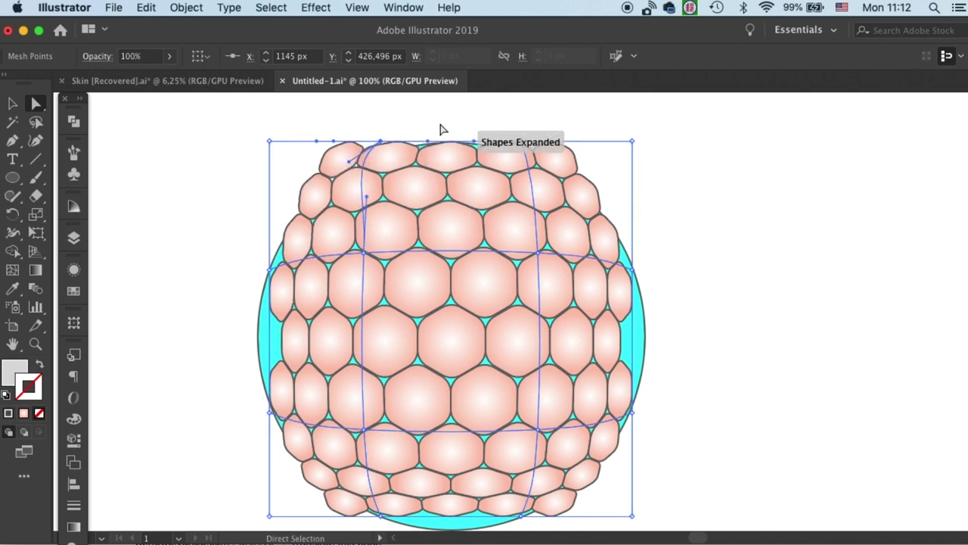
pyautogui.press('super+z')
pyautogui.moveTo(264, 111); pyautogui.dragTo(668, 147)
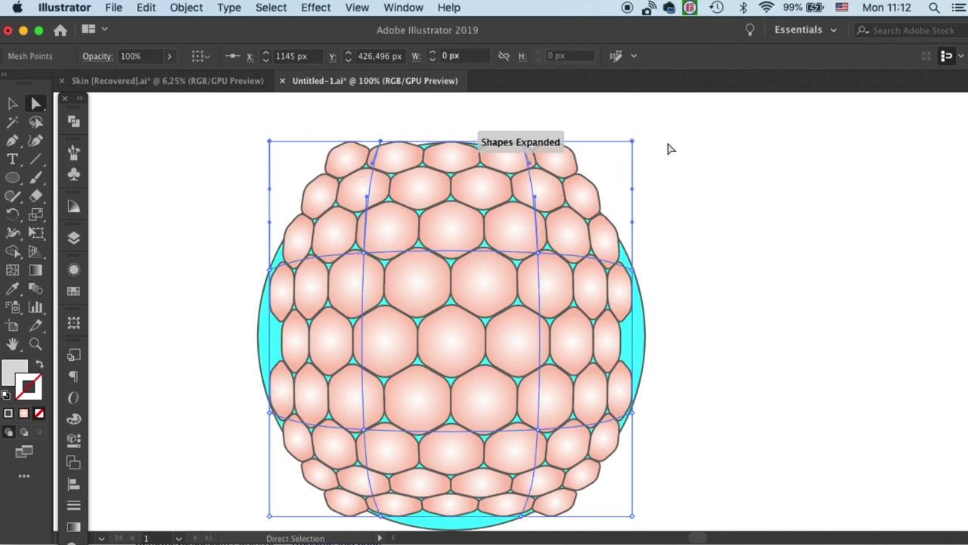
pyautogui.hotkey('shift', 'Down')
pyautogui.hotkey('shift', 'Down')
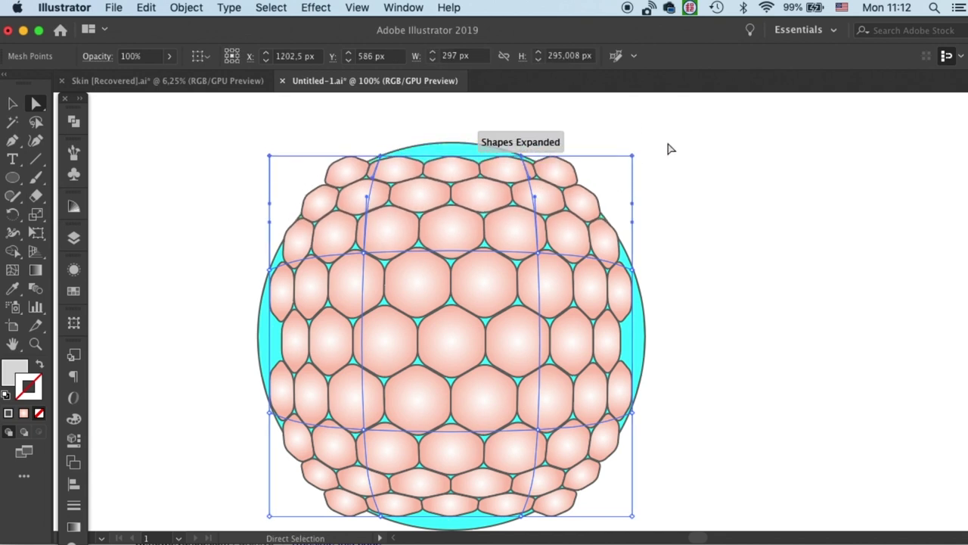
pyautogui.click(694, 144)
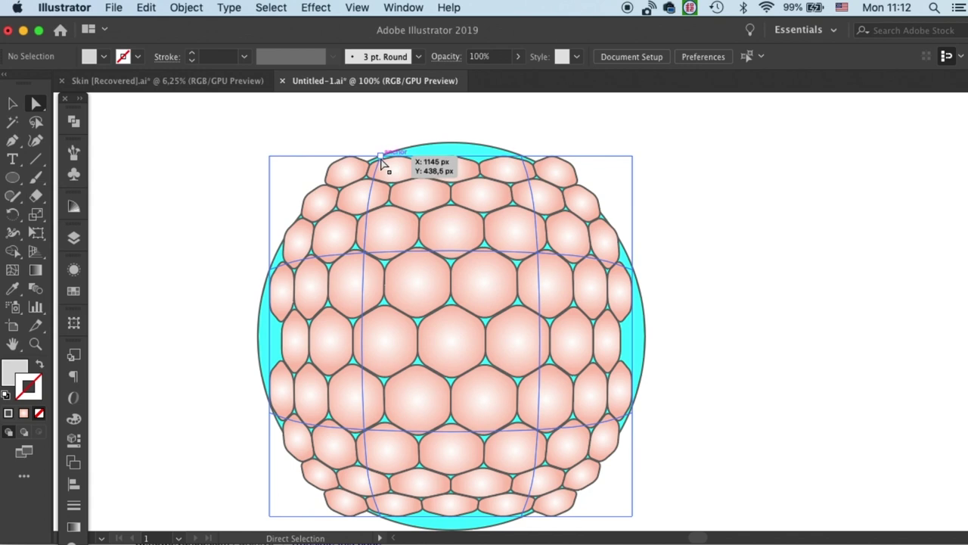
pyautogui.click(382, 157)
pyautogui.moveTo(373, 184)
pyautogui.mouseDown()
pyautogui.moveTo(378, 190)
pyautogui.moveTo(408, 168)
pyautogui.moveTo(379, 189)
pyautogui.mouseUp()
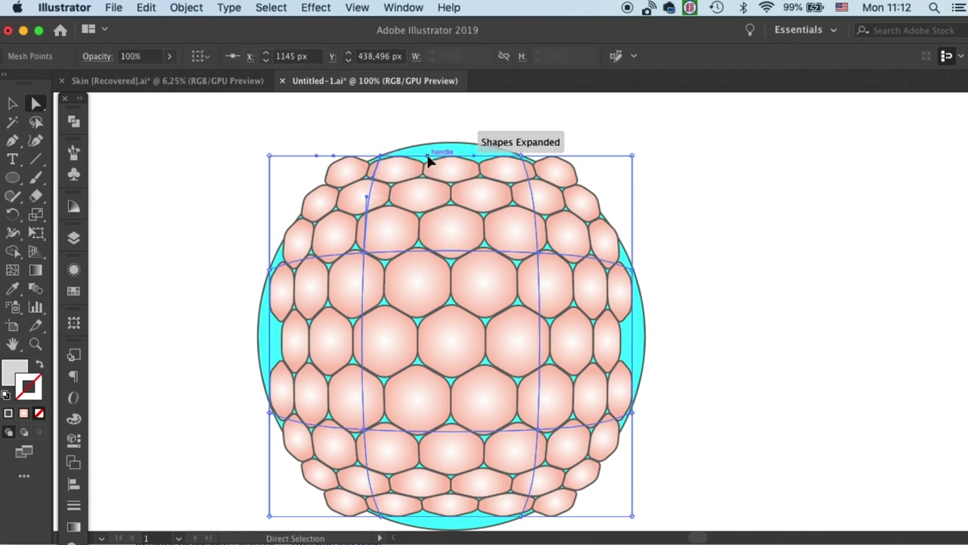
pyautogui.moveTo(428, 161); pyautogui.dragTo(423, 136)
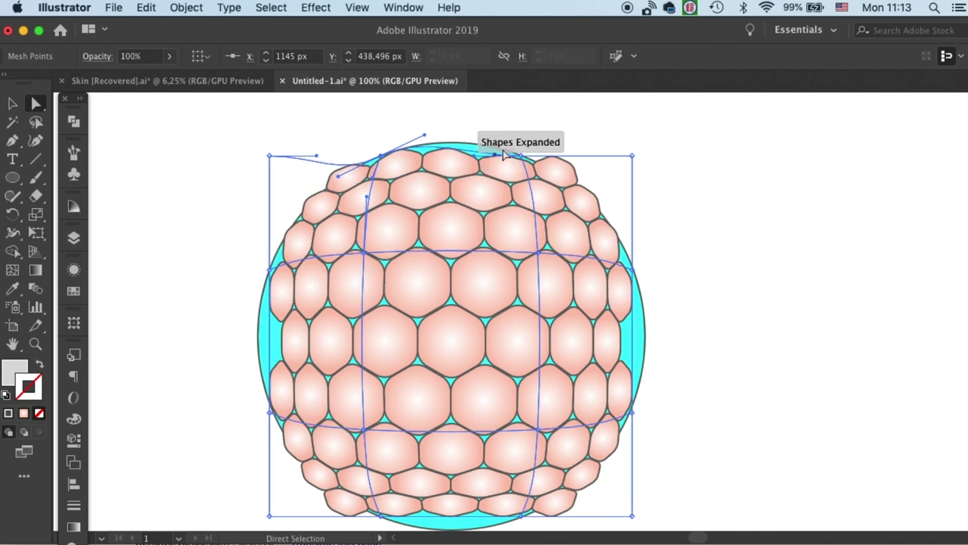
pyautogui.click(522, 156)
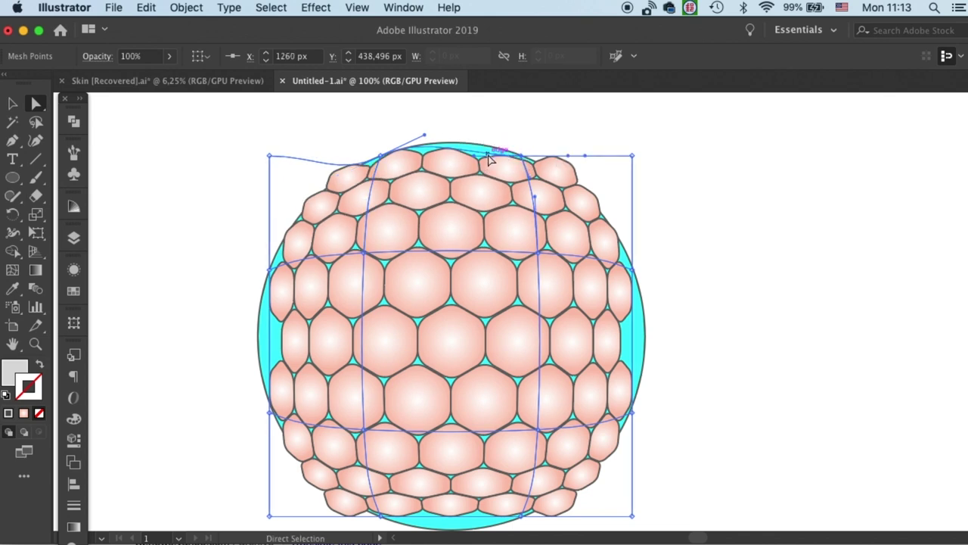
pyautogui.moveTo(475, 158); pyautogui.dragTo(428, 146)
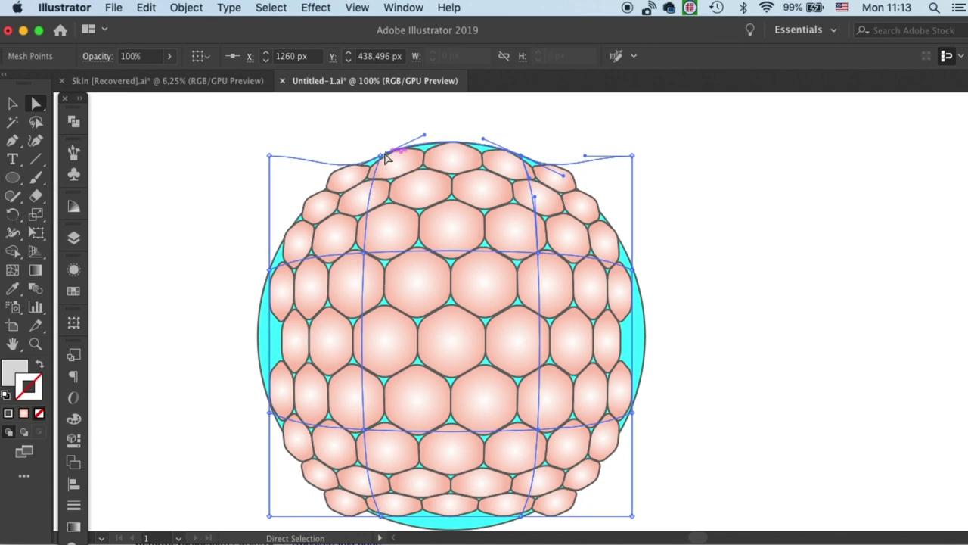
# Step: Drag the left- and bottom-edge point handles to curve those edges along the circle
pyautogui.click(270, 270)
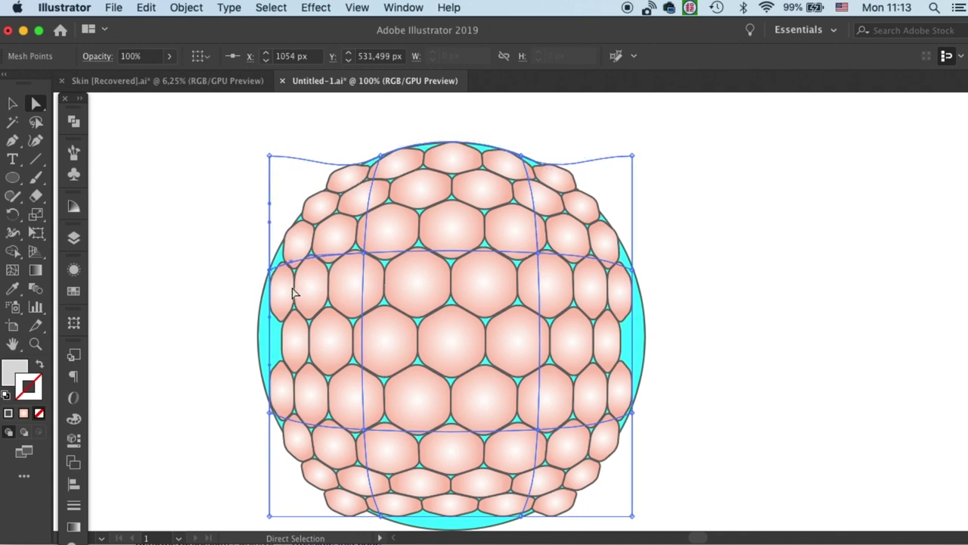
pyautogui.moveTo(272, 325); pyautogui.dragTo(251, 320)
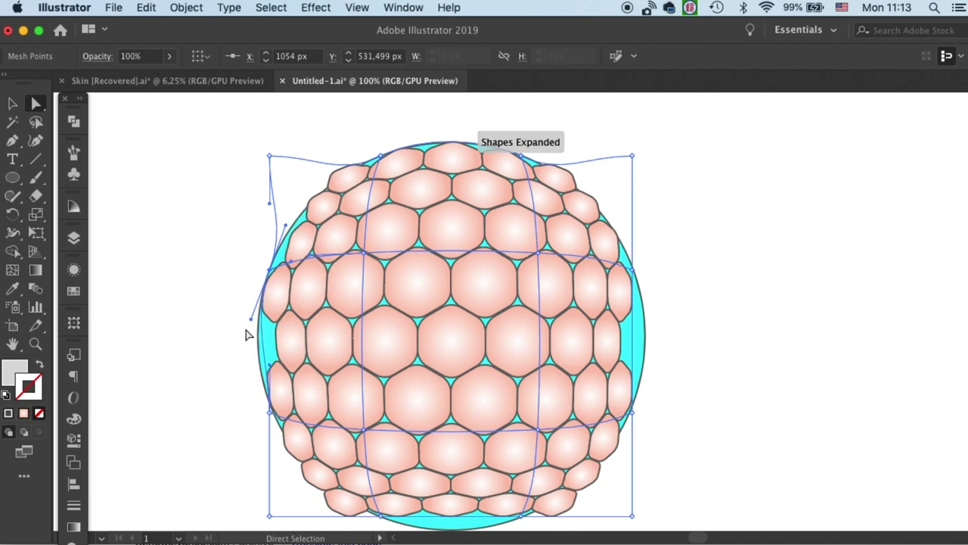
pyautogui.moveTo(270, 370); pyautogui.dragTo(258, 368)
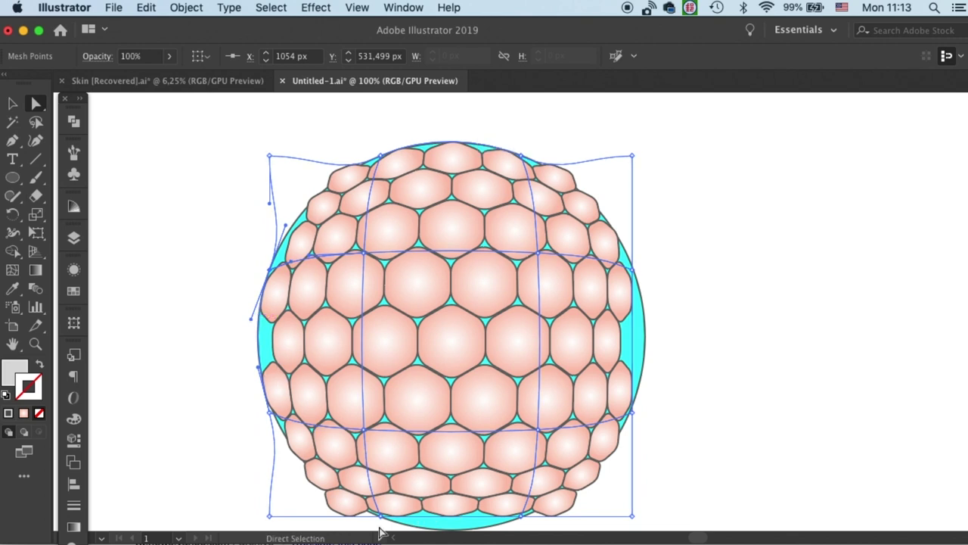
pyautogui.click(426, 517)
pyautogui.moveTo(428, 521); pyautogui.dragTo(477, 281)
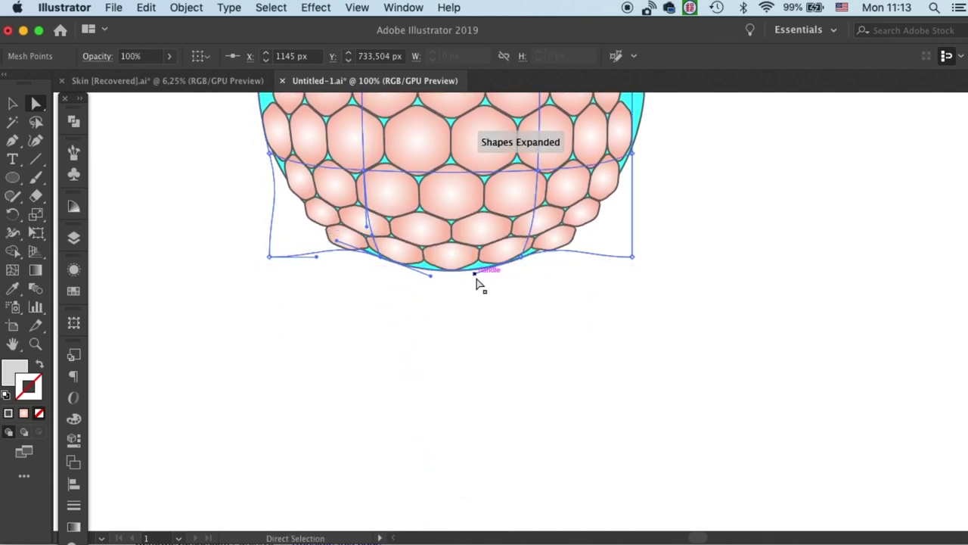
pyautogui.moveTo(605, 214); pyautogui.dragTo(517, 357)
# Step: Curve the right edge outward by dragging its mesh point handles
pyautogui.click(548, 289)
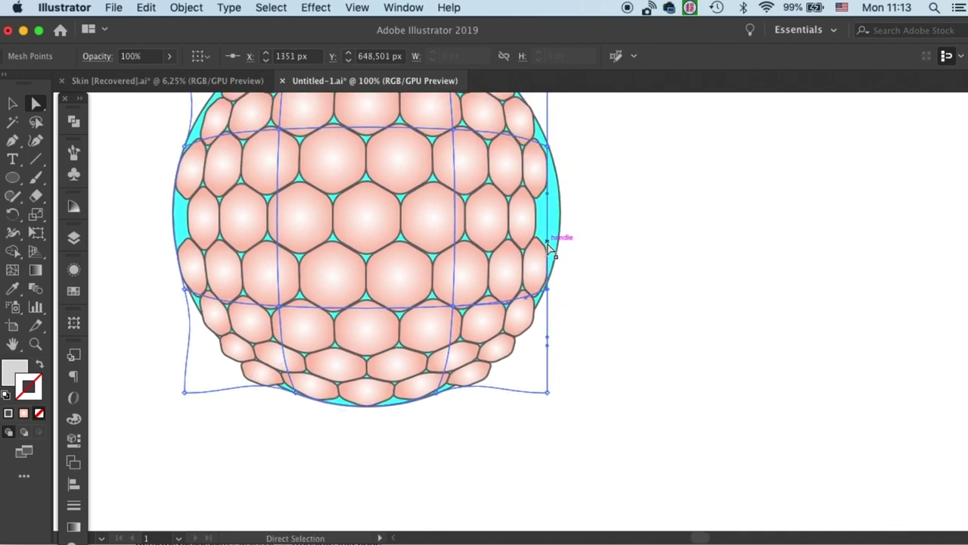
pyautogui.moveTo(548, 243); pyautogui.dragTo(565, 241)
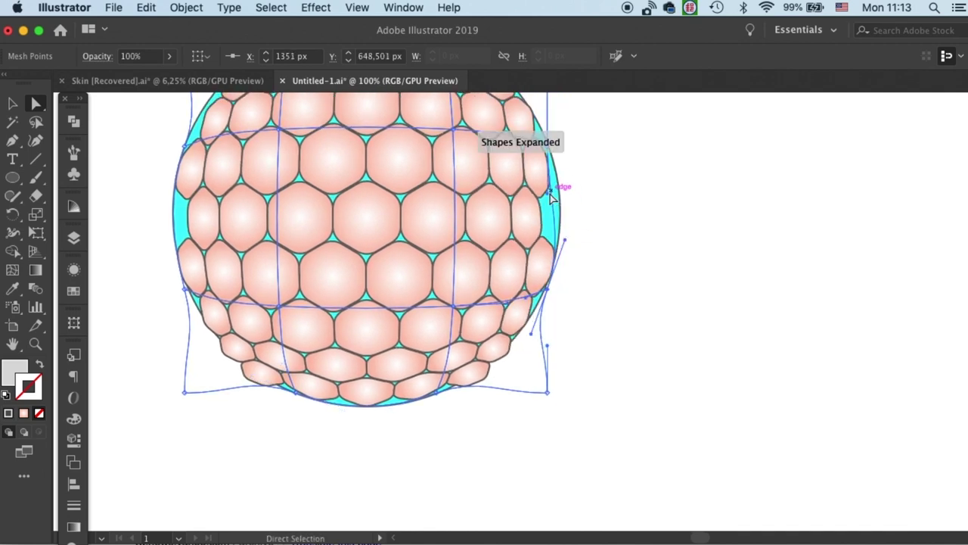
pyautogui.moveTo(550, 196); pyautogui.dragTo(566, 190)
pyautogui.scroll(5, 560, 265)
# Step: Pull the top-right mesh corner onto the circle and curve the upper-right edge
pyautogui.click(516, 180)
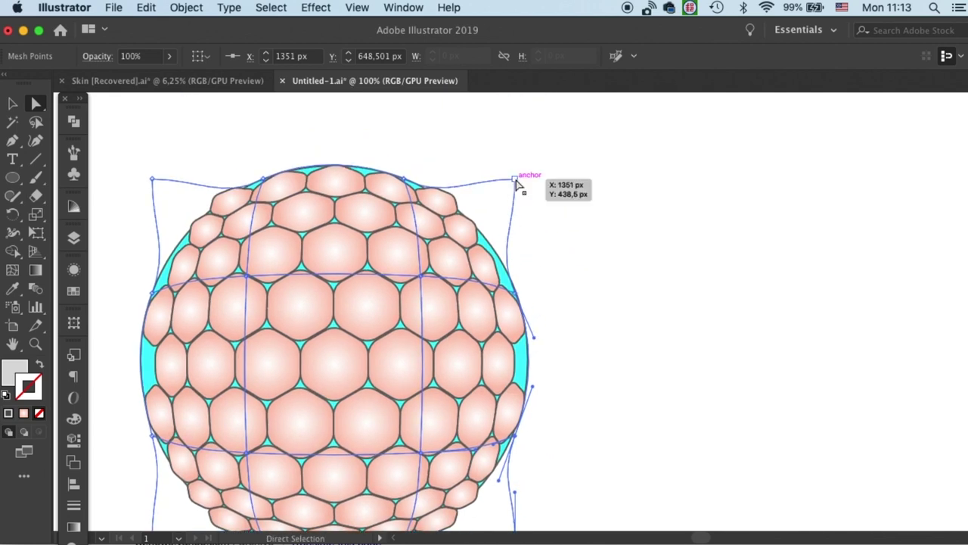
pyautogui.moveTo(516, 183); pyautogui.dragTo(477, 232)
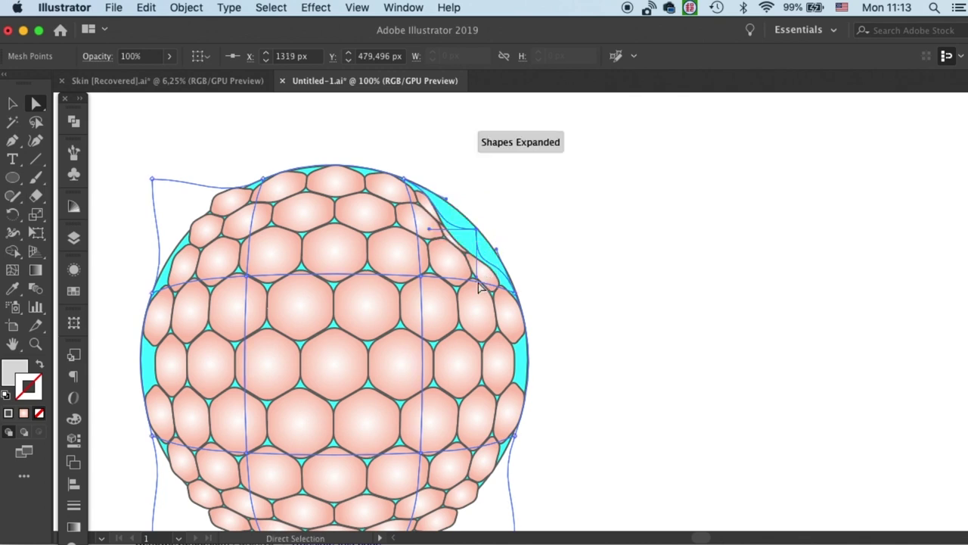
pyautogui.moveTo(479, 287); pyautogui.dragTo(509, 263)
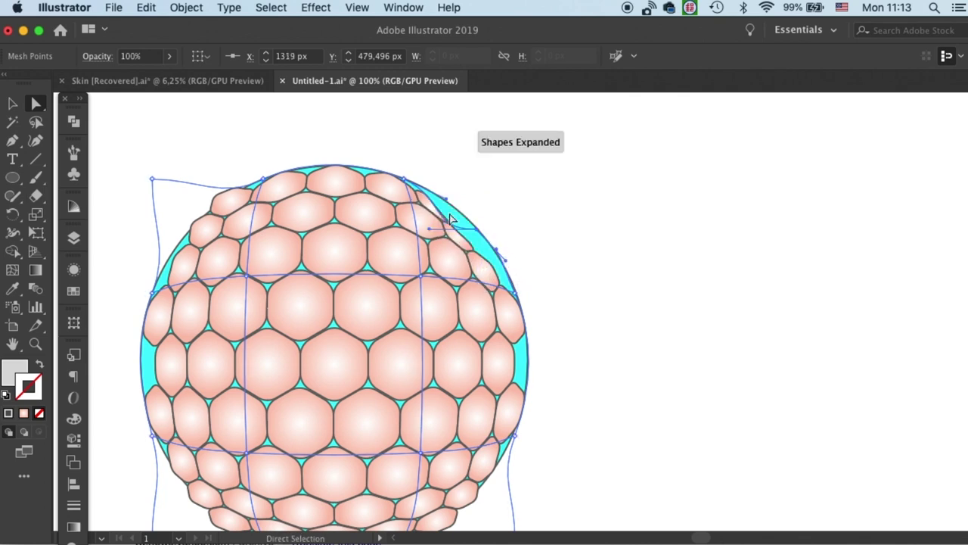
pyautogui.moveTo(430, 231); pyautogui.dragTo(447, 199)
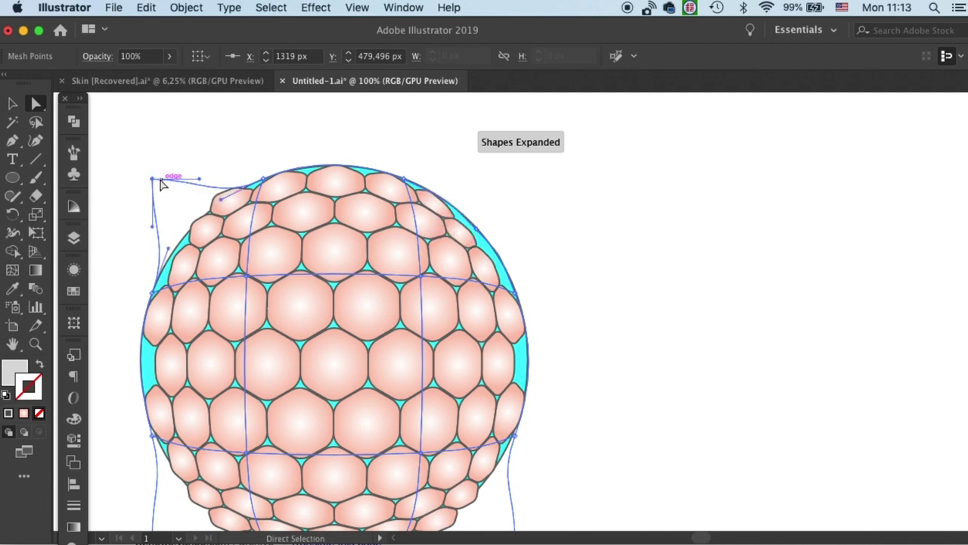
# Step: Reshape the top-left mesh corner's curve to hug the circle
pyautogui.moveTo(160, 183); pyautogui.dragTo(193, 270)
pyautogui.click(193, 229)
pyautogui.press('super+z')
pyautogui.click(193, 228)
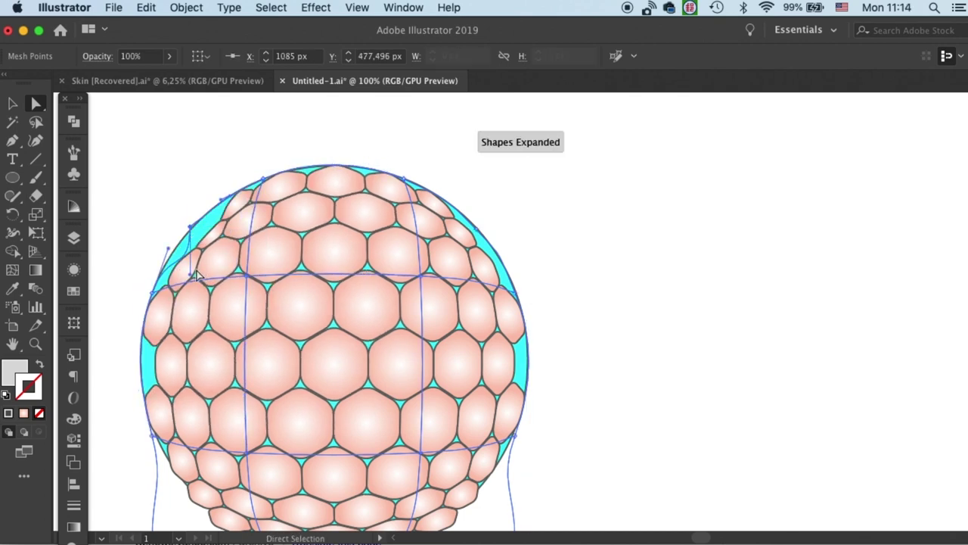
pyautogui.moveTo(192, 270); pyautogui.dragTo(196, 227)
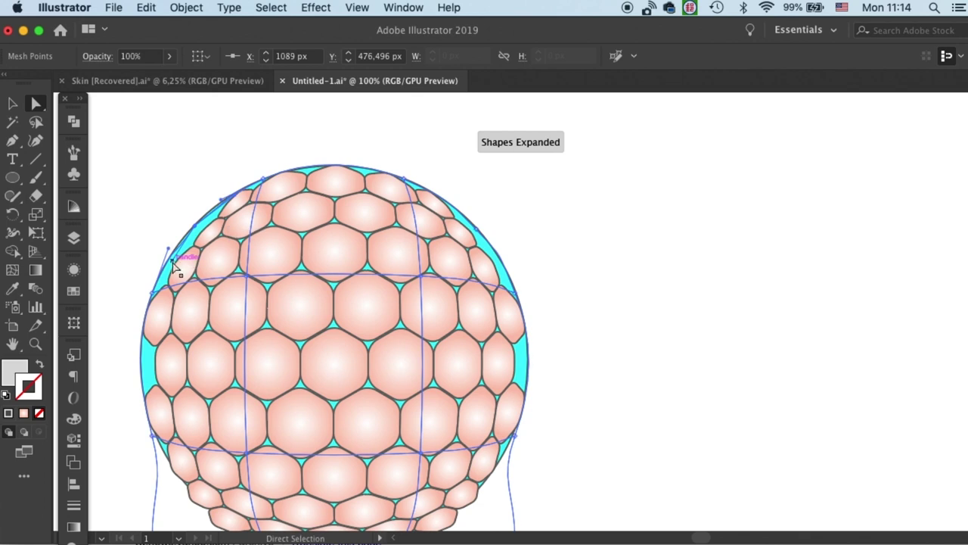
pyautogui.moveTo(173, 266); pyautogui.dragTo(168, 255)
pyautogui.moveTo(237, 198); pyautogui.dragTo(232, 200)
# Step: Move the bottom-left corner inward and refine the left-edge curve along the circle
pyautogui.moveTo(220, 296); pyautogui.dragTo(246, 221)
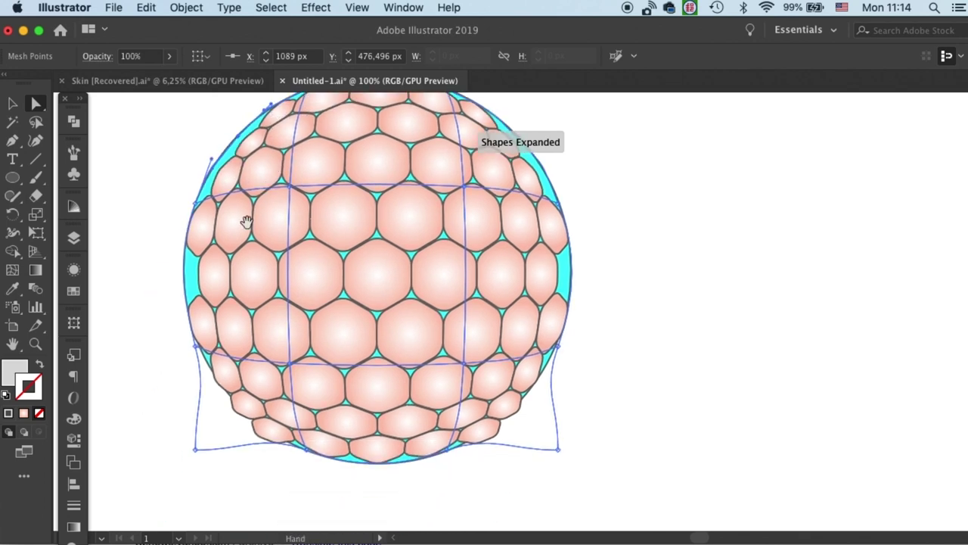
pyautogui.click(197, 349)
pyautogui.moveTo(200, 449); pyautogui.dragTo(265, 432)
pyautogui.moveTo(231, 363); pyautogui.dragTo(209, 382)
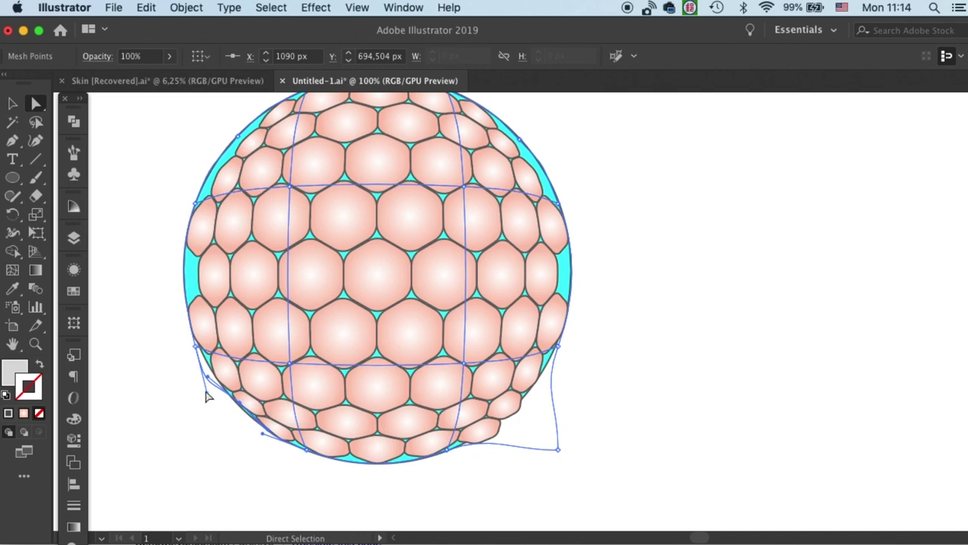
pyautogui.moveTo(207, 394); pyautogui.dragTo(219, 385)
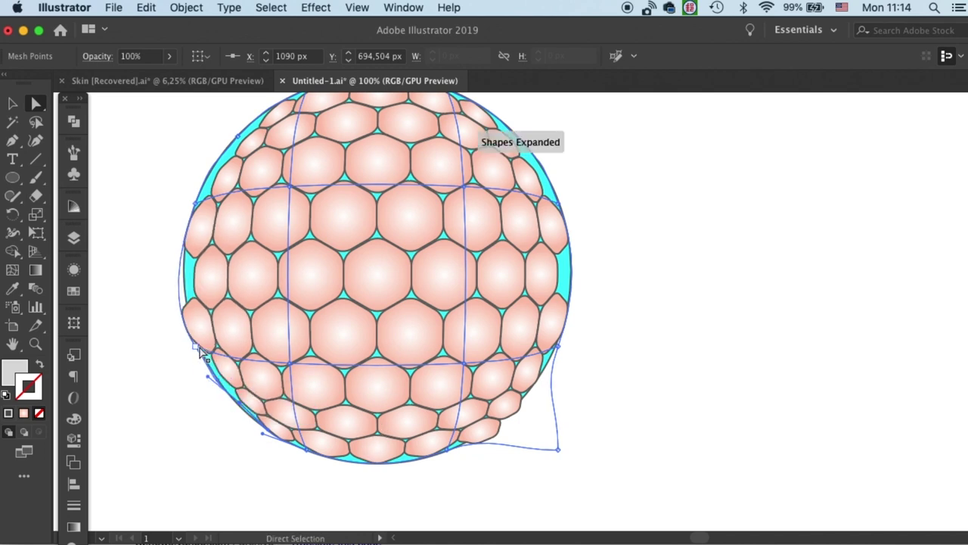
pyautogui.moveTo(198, 351)
pyautogui.mouseDown()
pyautogui.moveTo(207, 345)
pyautogui.moveTo(235, 381)
pyautogui.moveTo(199, 346)
pyautogui.mouseUp()
pyautogui.moveTo(173, 310); pyautogui.dragTo(184, 315)
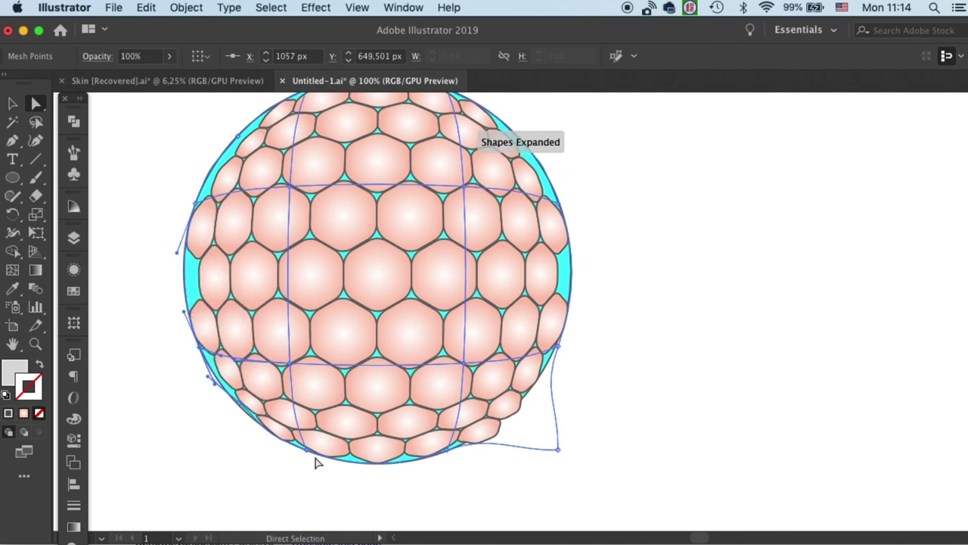
# Step: Round the lower-right and right edges of the mesh, then deselect to check
pyautogui.moveTo(553, 450); pyautogui.dragTo(511, 405)
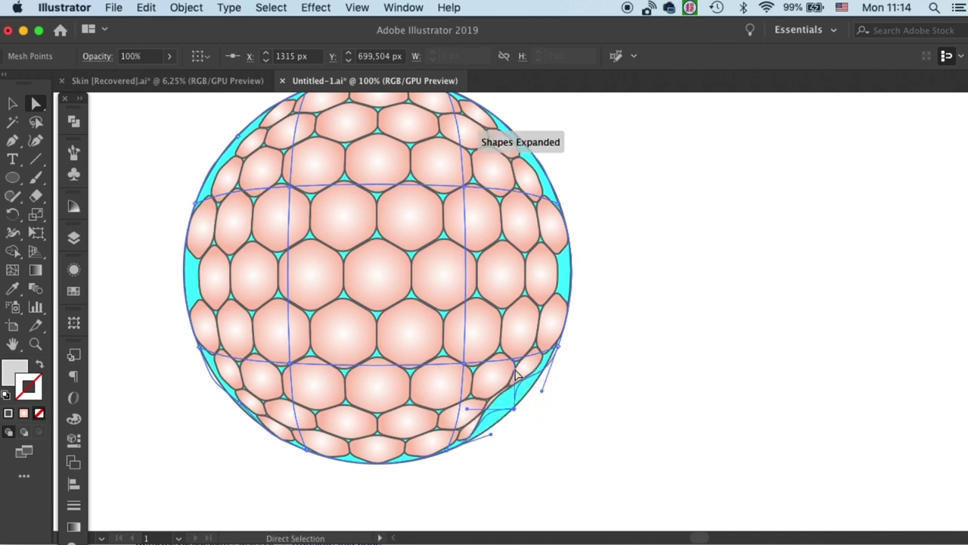
pyautogui.moveTo(516, 367); pyautogui.dragTo(534, 386)
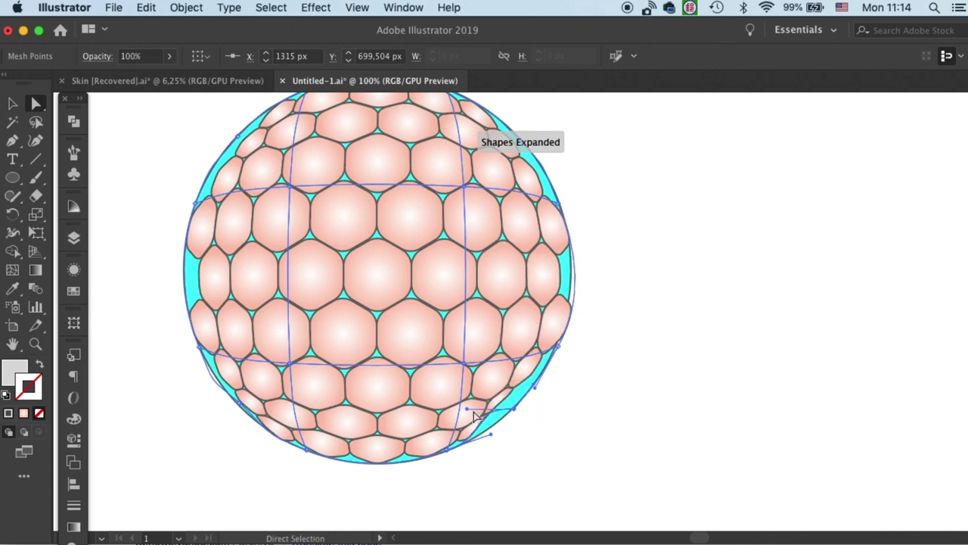
pyautogui.moveTo(469, 407); pyautogui.dragTo(486, 437)
pyautogui.click(561, 347)
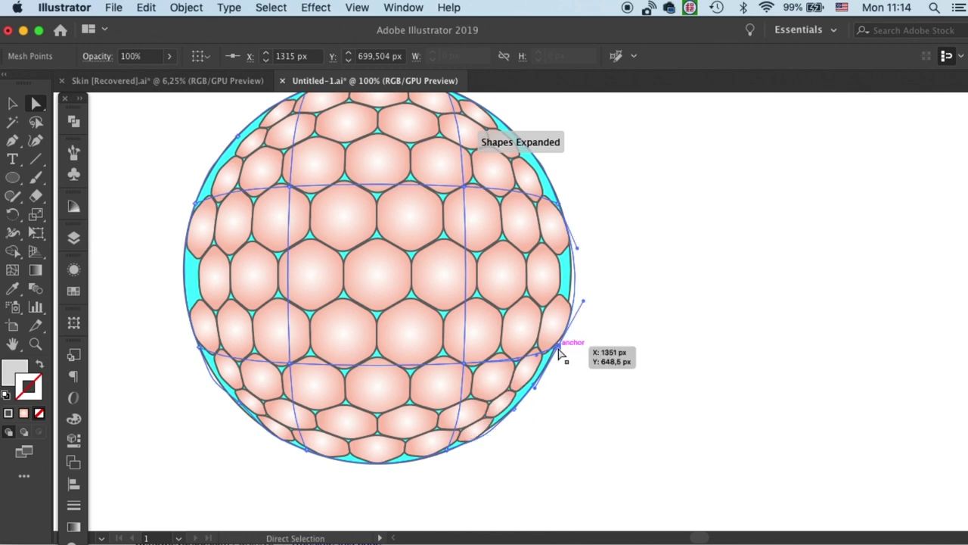
pyautogui.moveTo(581, 302); pyautogui.dragTo(571, 313)
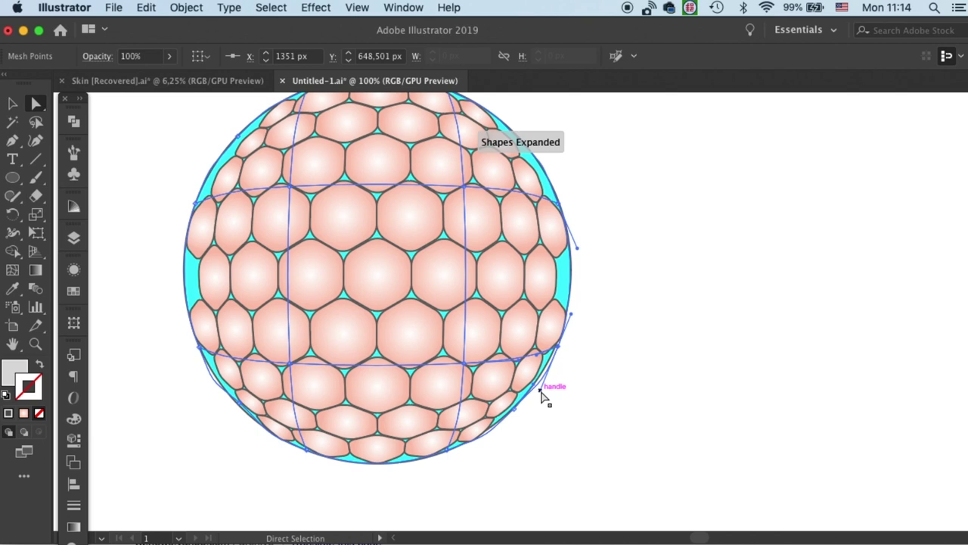
pyautogui.click(622, 296)
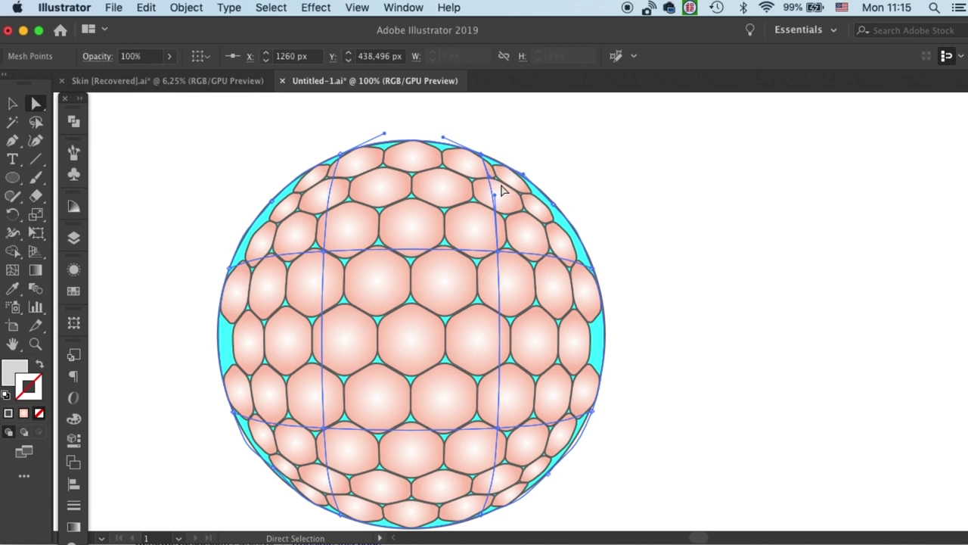
# Step: Zoom in and adjust the top and upper-left mesh points to round the sphere's top
pyautogui.press('super+equal')
pyautogui.moveTo(536, 292); pyautogui.dragTo(553, 202)
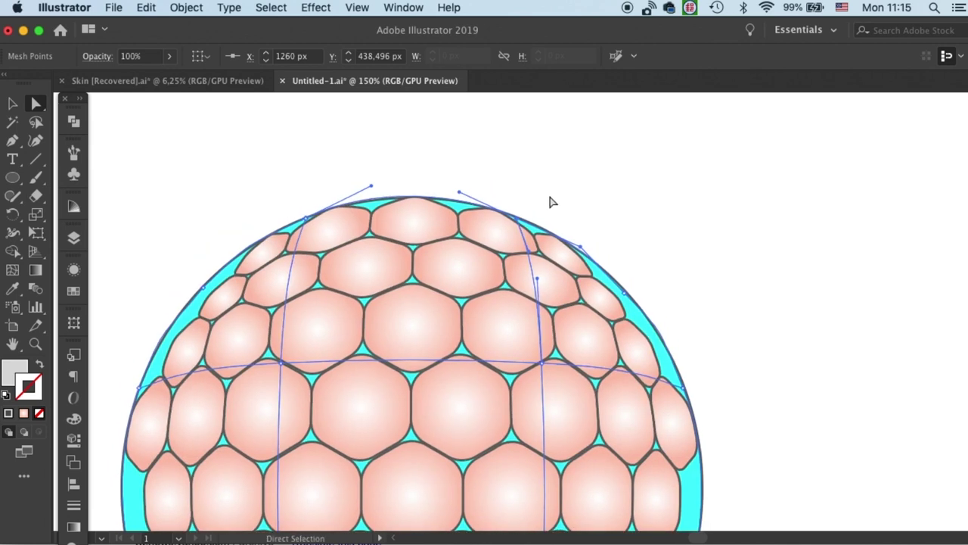
pyautogui.moveTo(530, 255); pyautogui.dragTo(541, 203)
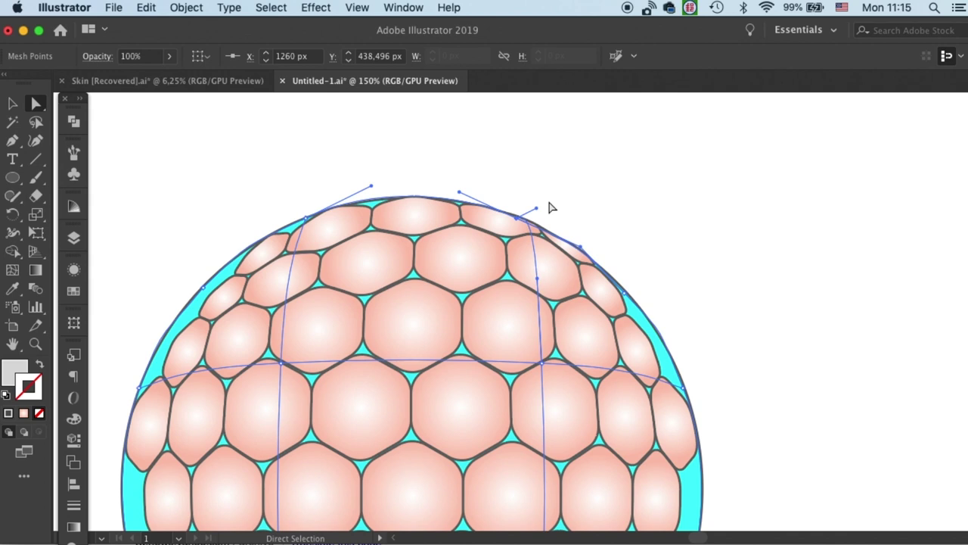
pyautogui.click(308, 220)
pyautogui.press('Left')
pyautogui.press('Left')
pyautogui.press('Down')
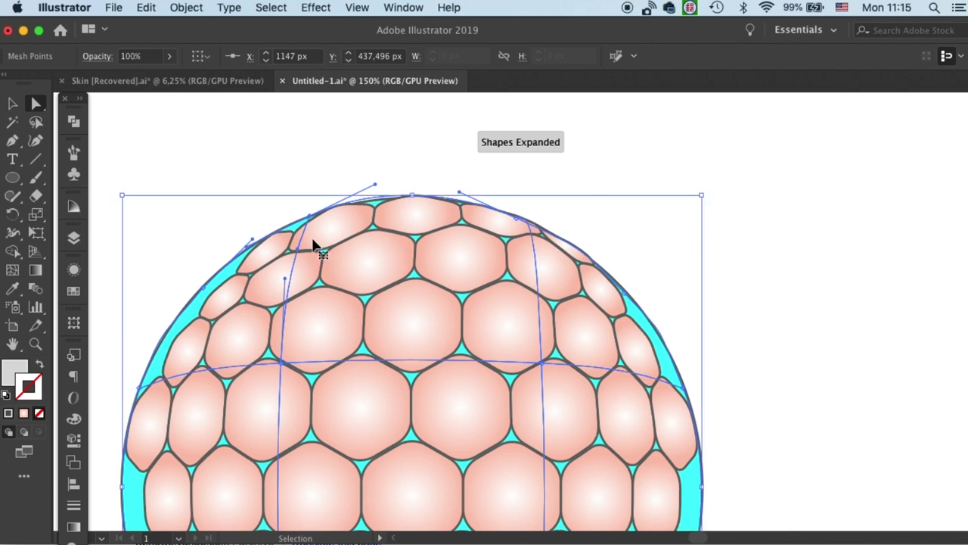
pyautogui.moveTo(297, 254); pyautogui.dragTo(283, 216)
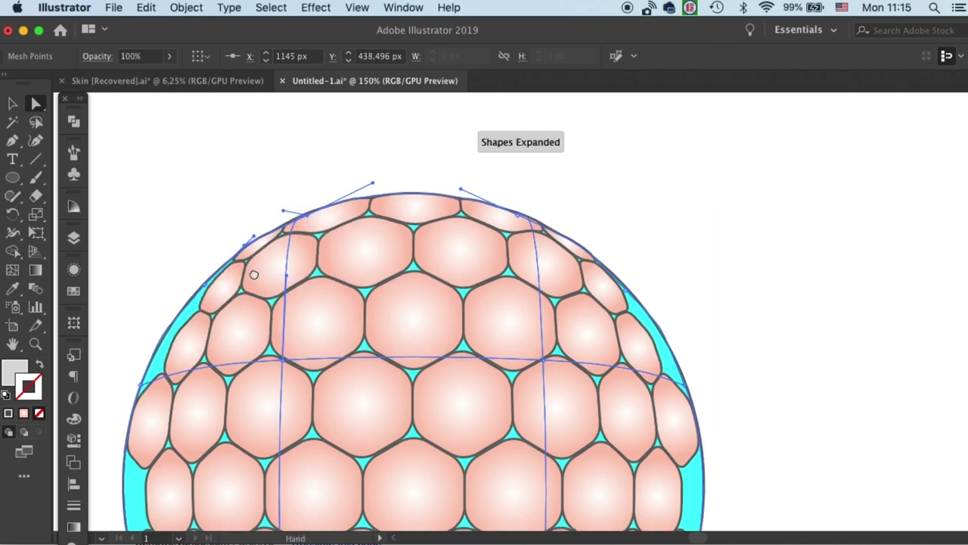
# Step: Bend the left-edge mesh points outward so the cells fill the circle
pyautogui.scroll(-5, 265, 265)
pyautogui.hscroll(-5, 265, 265)
pyautogui.click(255, 290)
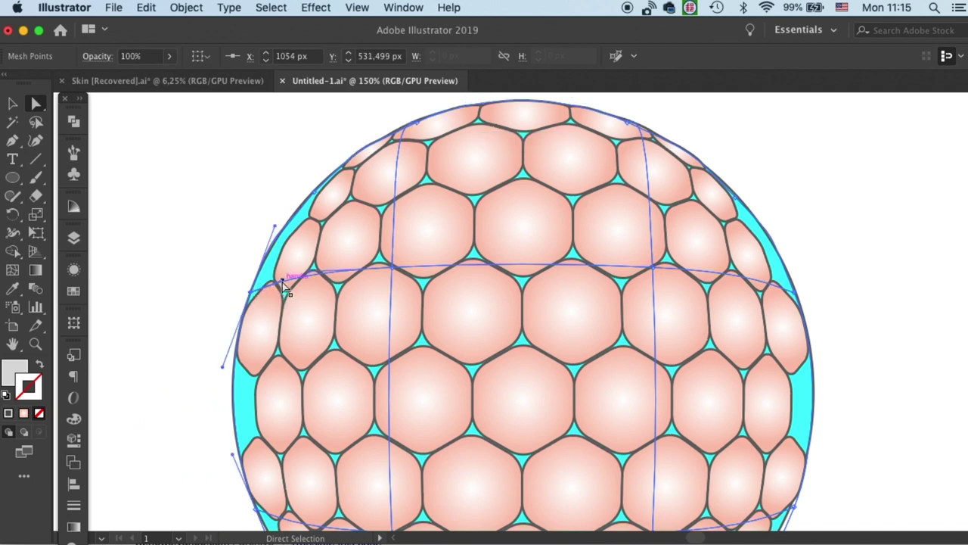
pyautogui.moveTo(283, 282); pyautogui.dragTo(235, 274)
pyautogui.scroll(-3, 275, 272)
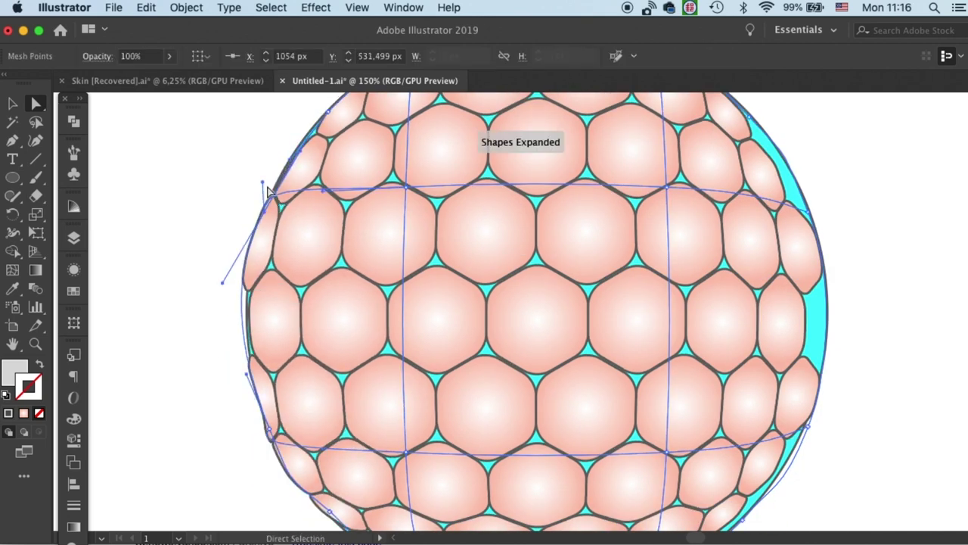
pyautogui.moveTo(266, 187); pyautogui.dragTo(255, 184)
pyautogui.scroll(-3, 454, 303)
pyautogui.moveTo(206, 159); pyautogui.dragTo(206, 250)
# Step: Reshape the bottom, bottom-right and right edges of the mesh
pyautogui.scroll(-1, 324, 412)
pyautogui.hscroll(2, 324, 412)
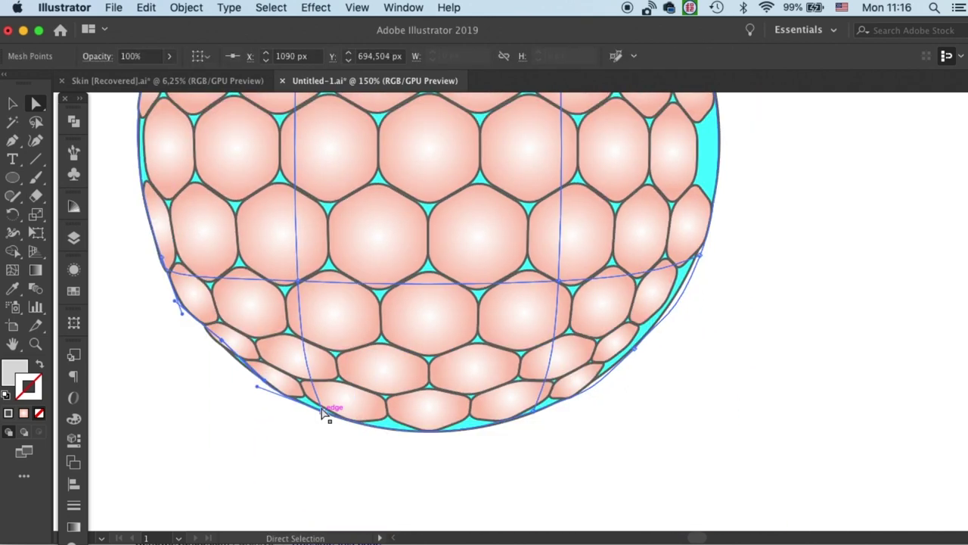
pyautogui.moveTo(324, 412); pyautogui.dragTo(378, 372)
pyautogui.moveTo(549, 403); pyautogui.dragTo(554, 439)
pyautogui.scroll(3, 454, 303)
pyautogui.moveTo(635, 315); pyautogui.dragTo(550, 217)
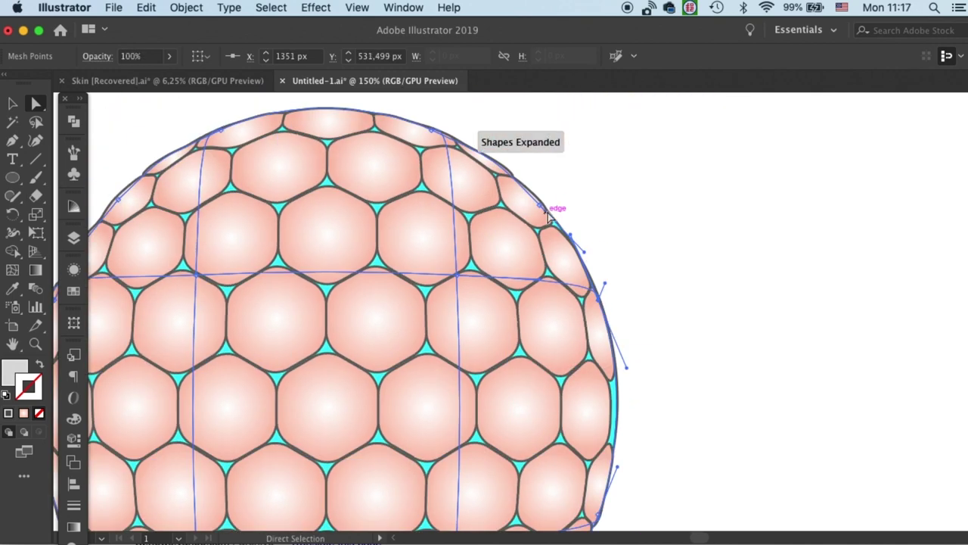
# Step: Zoom out and select the sphere's mesh to check a top point's handles
pyautogui.press('super+minus')
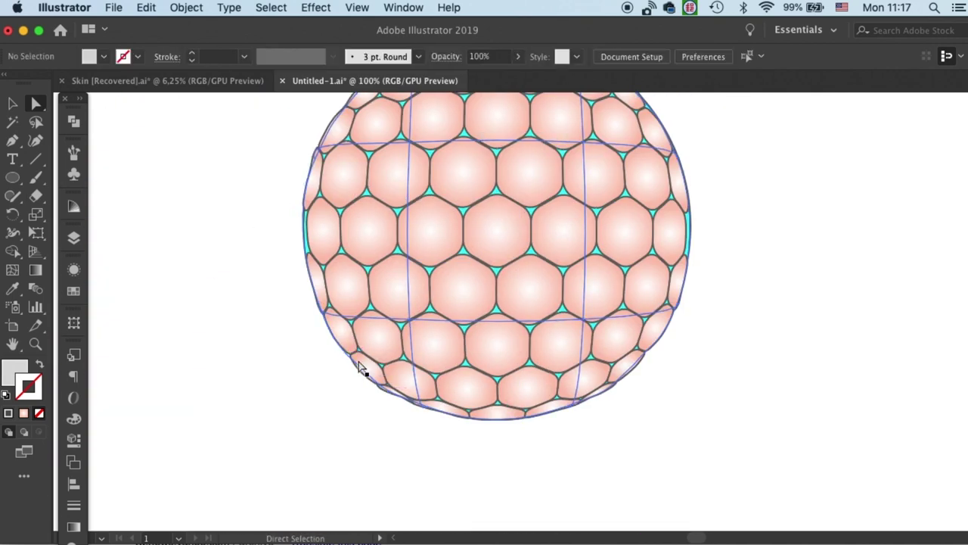
pyautogui.click(363, 367)
pyautogui.scroll(3, 515, 338)
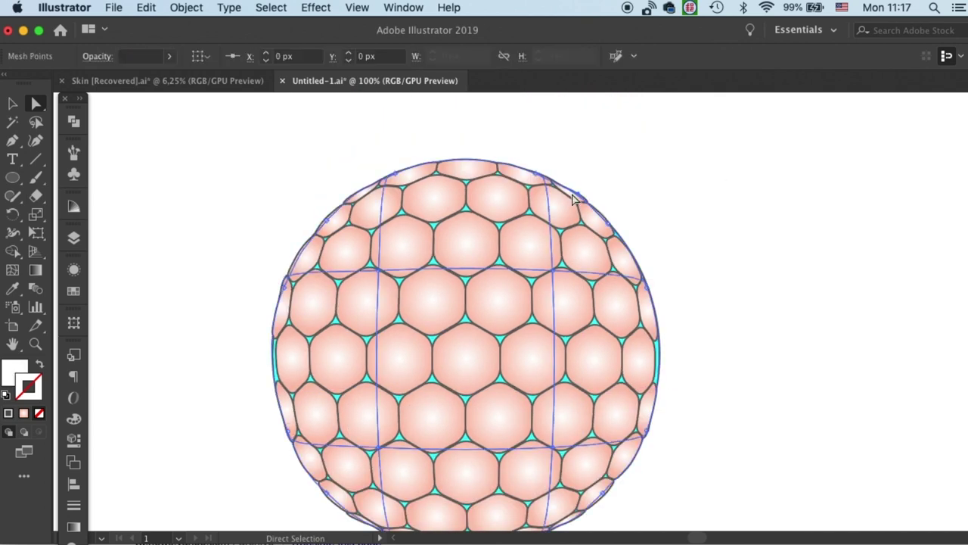
pyautogui.click(573, 198)
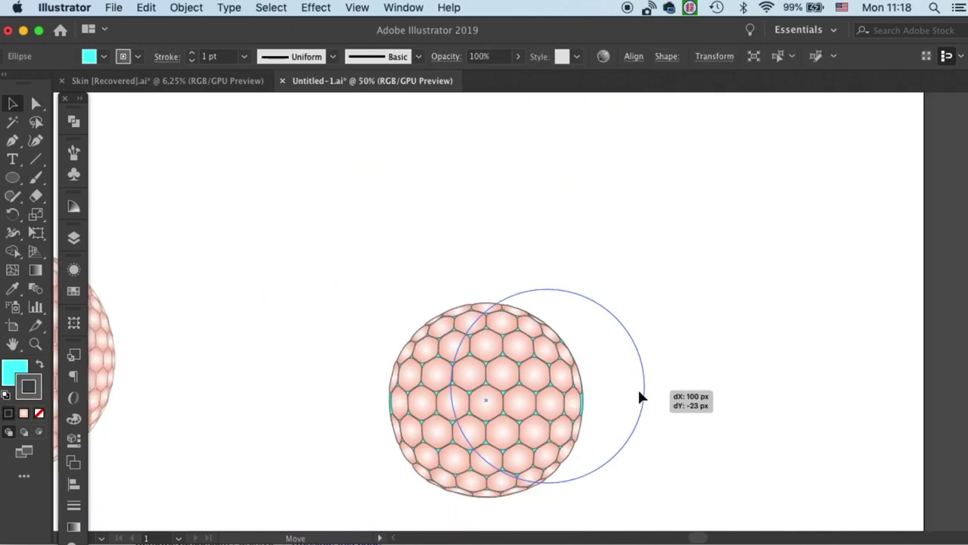
# Step: Draw a new circle beside the sphere and shift it slightly
pyautogui.moveTo(643, 395); pyautogui.dragTo(645, 386)
pyautogui.press('v')
pyautogui.moveTo(593, 351); pyautogui.dragTo(587, 354)
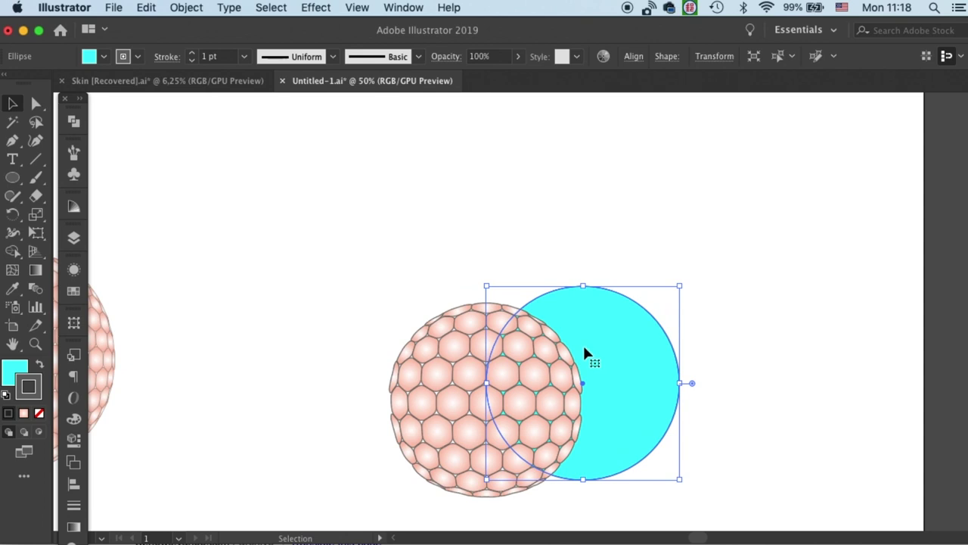
# Step: Fill the circle with the palest orange-red tint and move it onto the honeycomb sphere
pyautogui.click(16, 371)
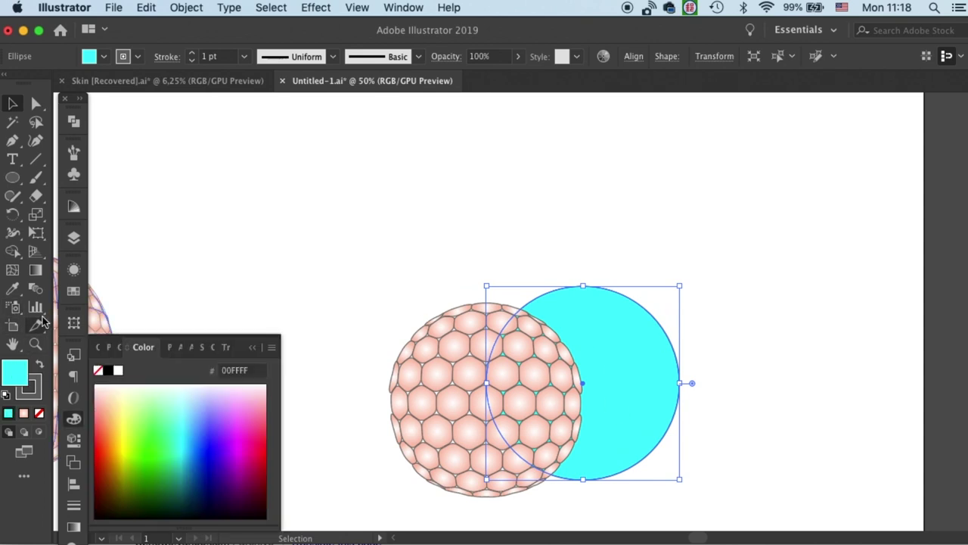
pyautogui.click(74, 292)
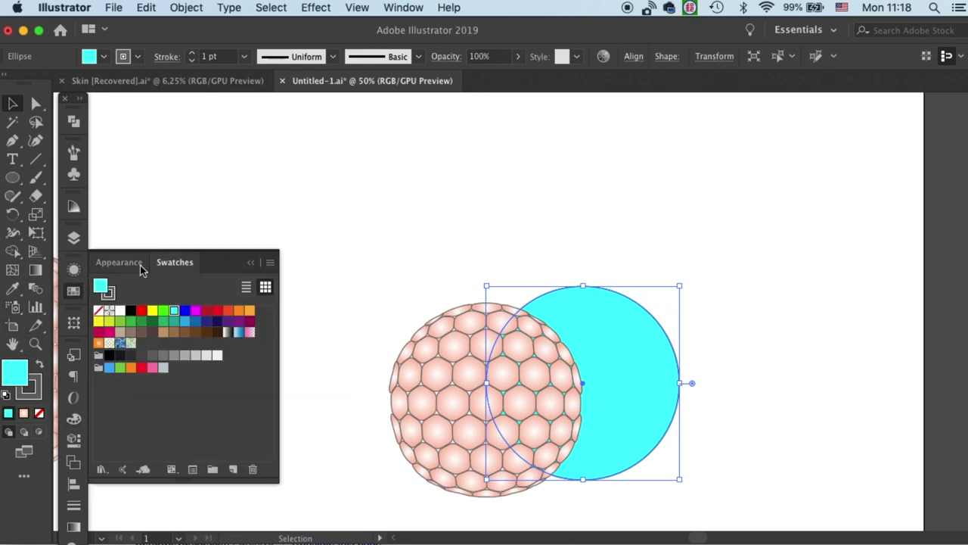
pyautogui.click(228, 311)
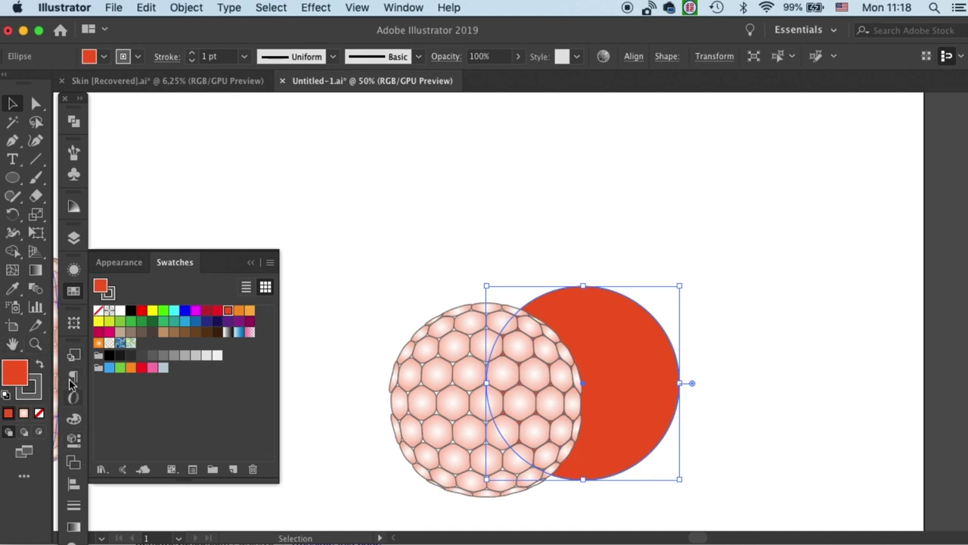
pyautogui.click(73, 208)
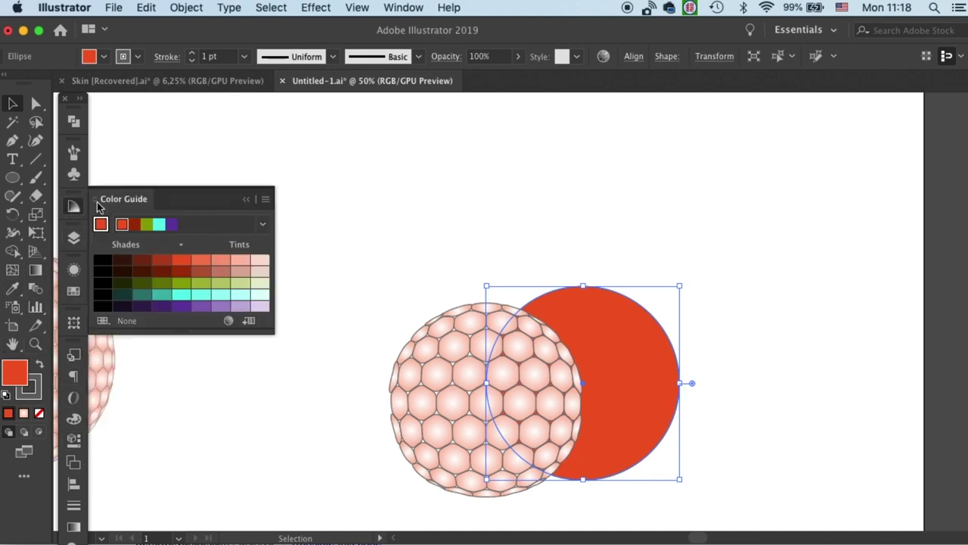
pyautogui.click(240, 260)
pyautogui.click(260, 259)
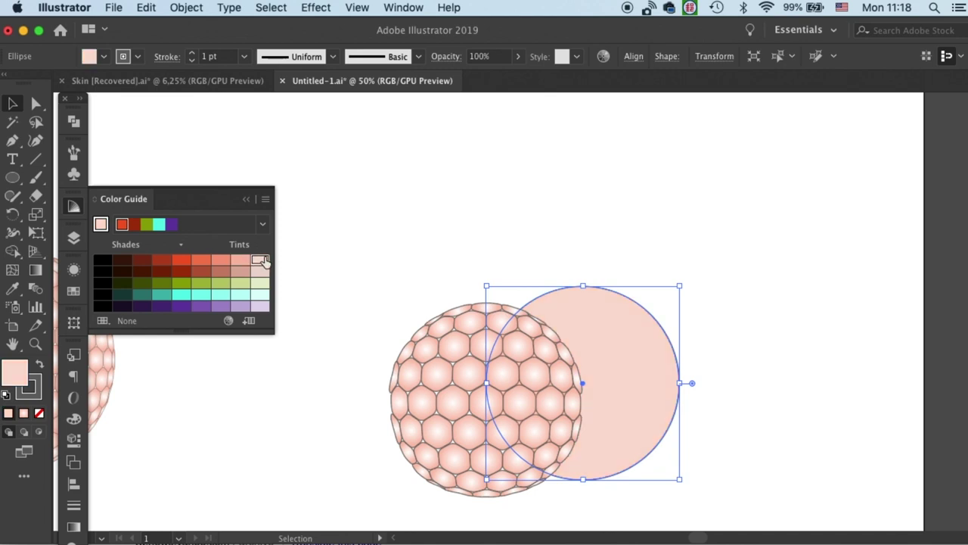
pyautogui.click(508, 252)
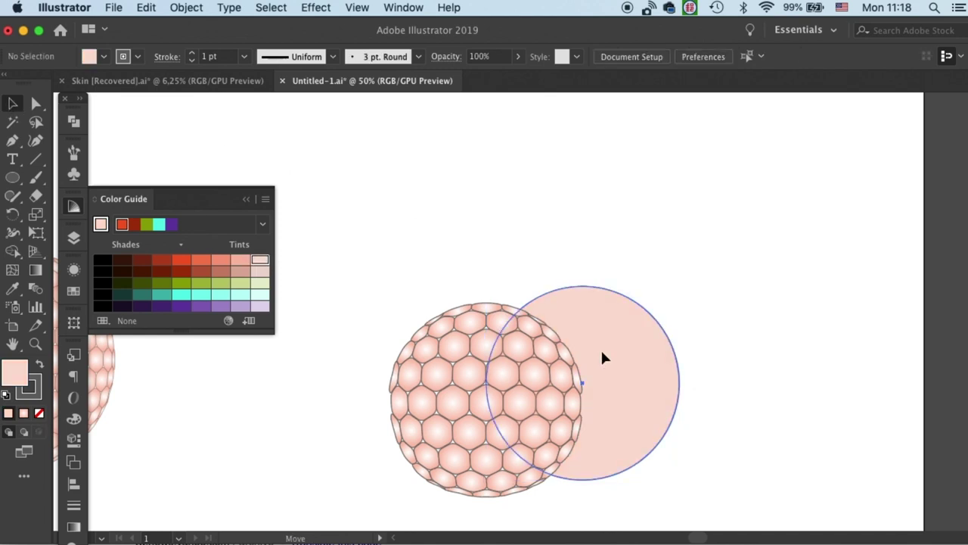
pyautogui.moveTo(638, 345); pyautogui.dragTo(515, 365)
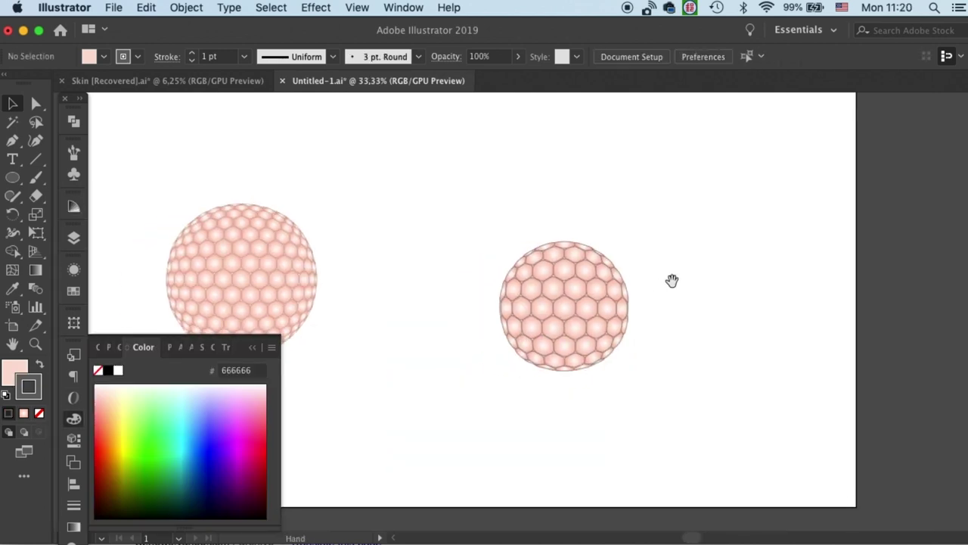